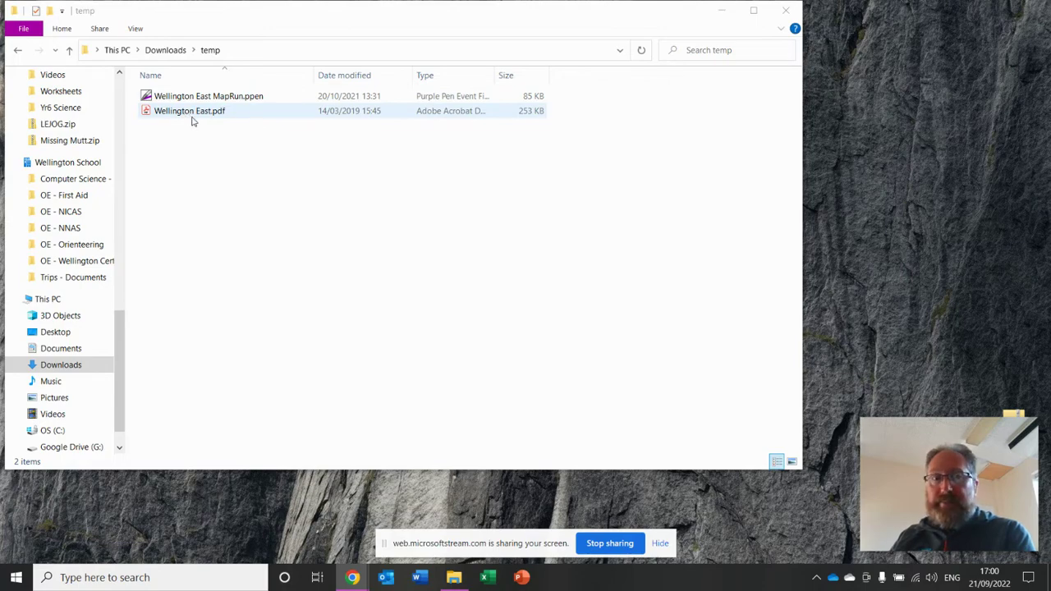
# Open Wellington East MapRun.ppen from the Downloads temp folder in Purple Pen.
pyautogui.click(220, 100)
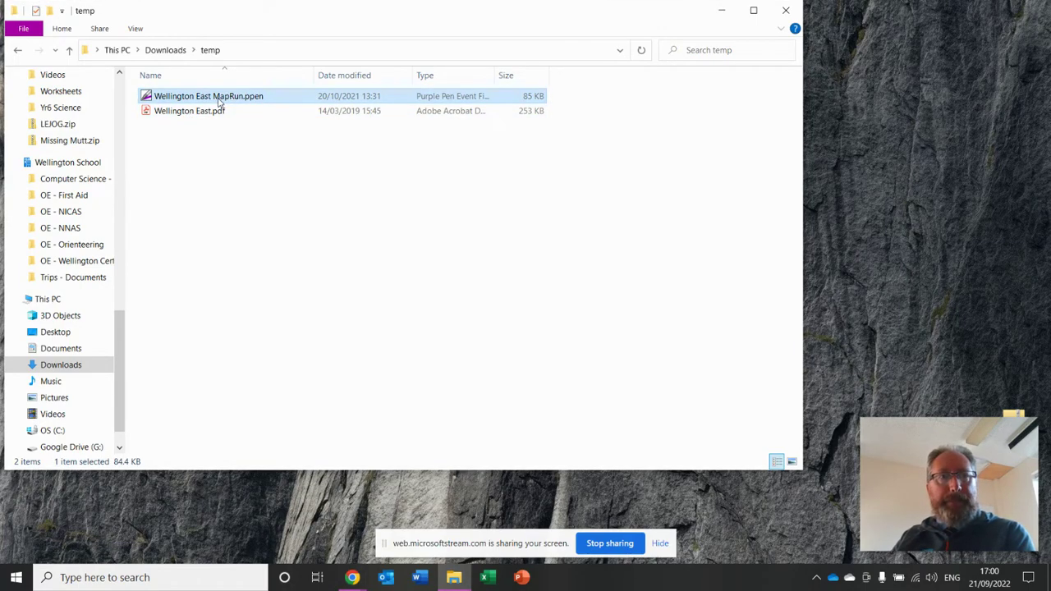
pyautogui.doubleClick(220, 101)
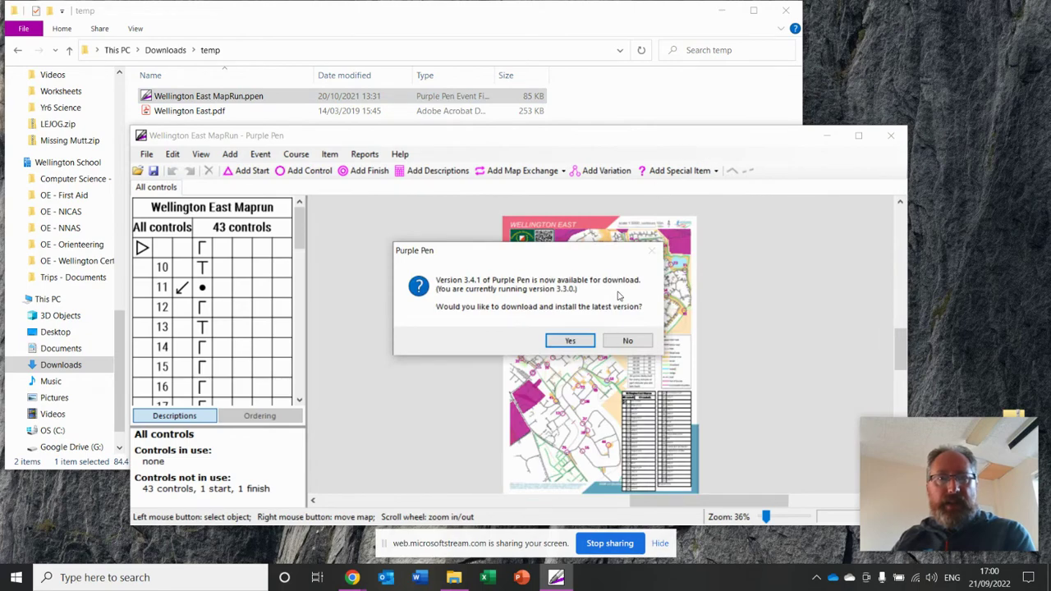
# Decline the update to version 3.4.1, then move and enlarge the Purple Pen window.
pyautogui.click(627, 340)
pyautogui.moveTo(589, 144); pyautogui.dragTo(529, 85)
pyautogui.moveTo(844, 462); pyautogui.dragTo(838, 519)
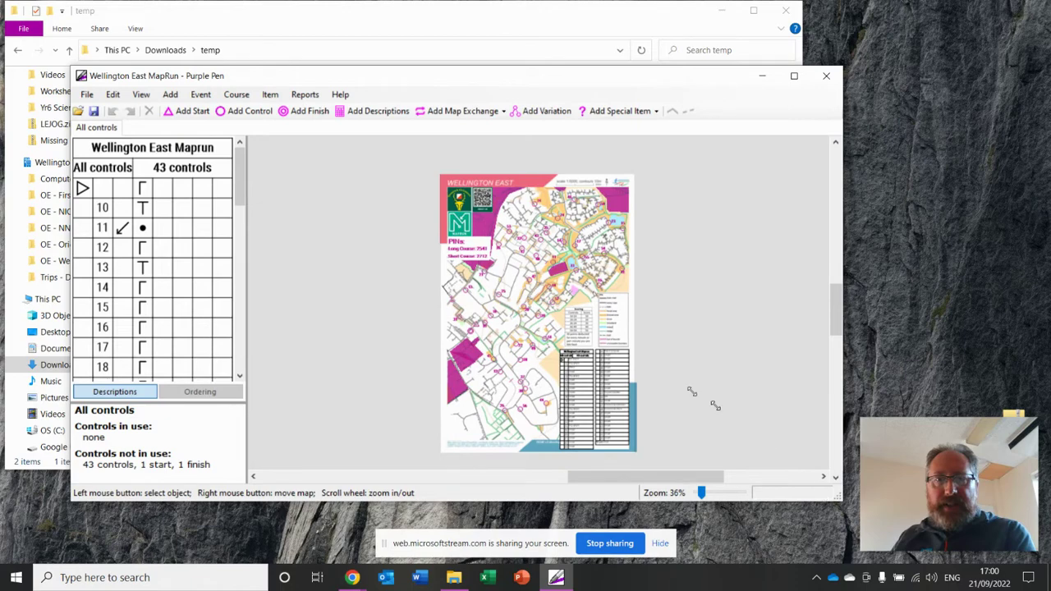
# Zoom and pan over the Wellington East map to review the 43 controls and description list.
pyautogui.scroll(5, 744, 345)
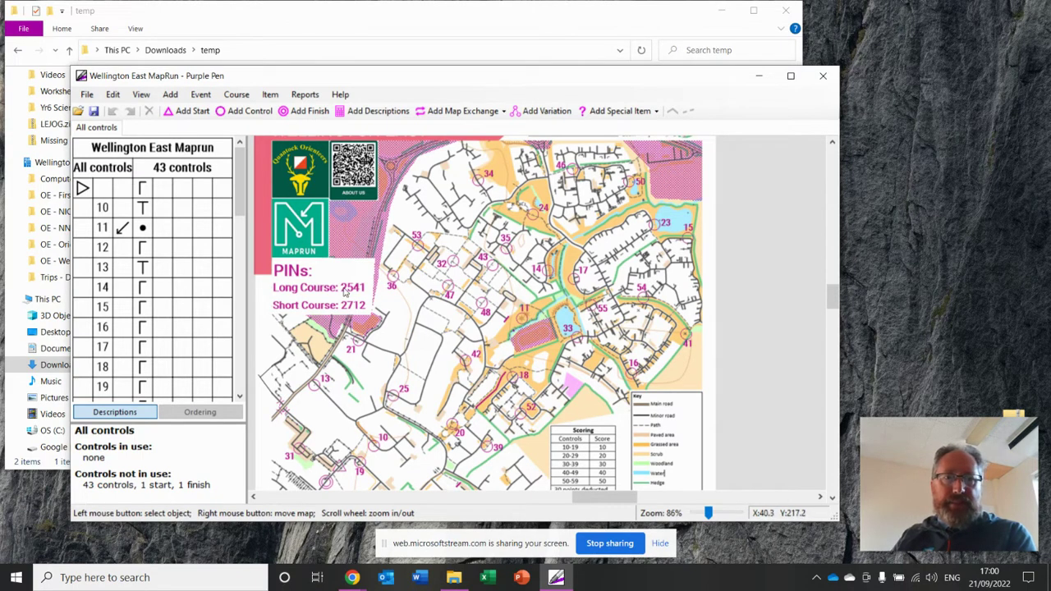
pyautogui.moveTo(766, 304); pyautogui.dragTo(787, 206)
pyautogui.moveTo(743, 386); pyautogui.dragTo(808, 260)
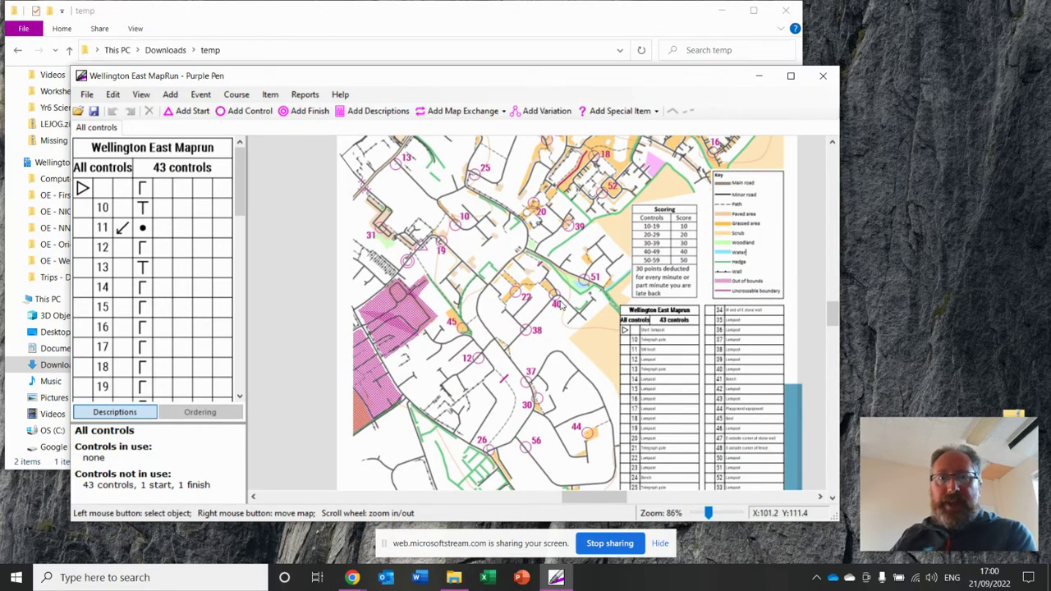
pyautogui.moveTo(561, 306)
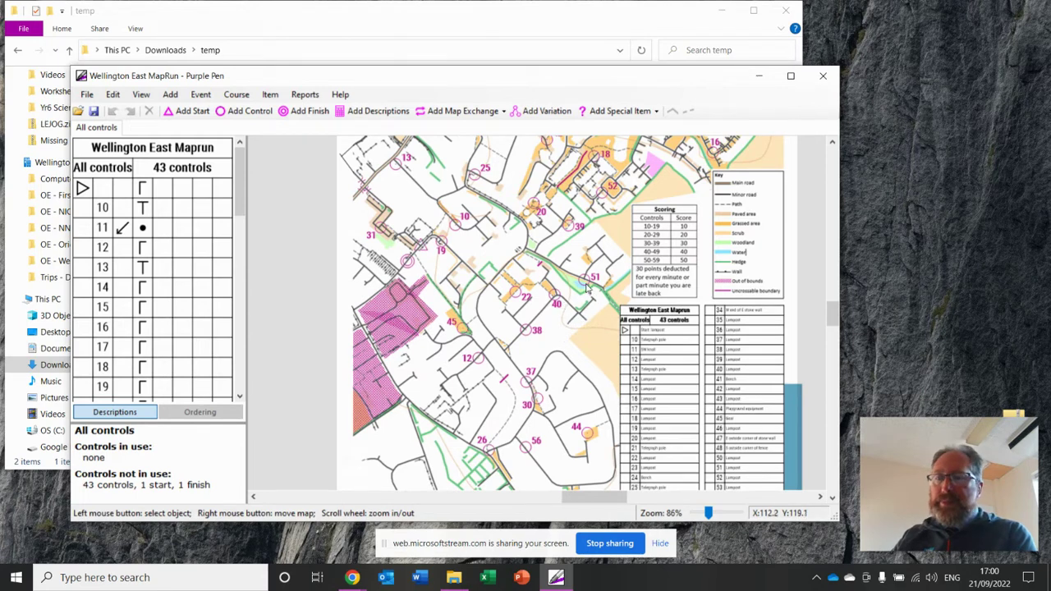
pyautogui.moveTo(588, 283)
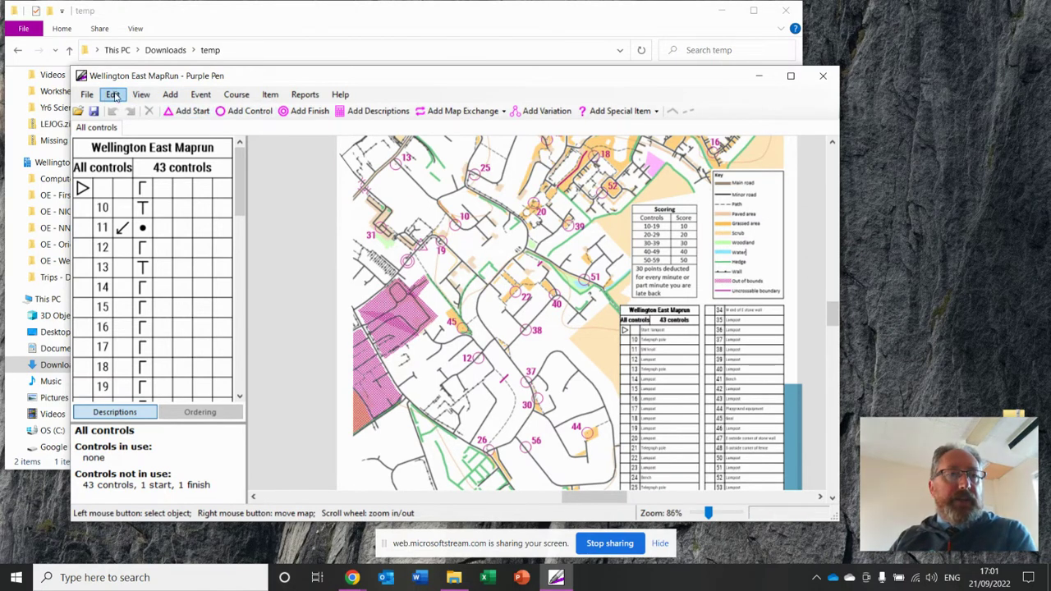
pyautogui.click(88, 95)
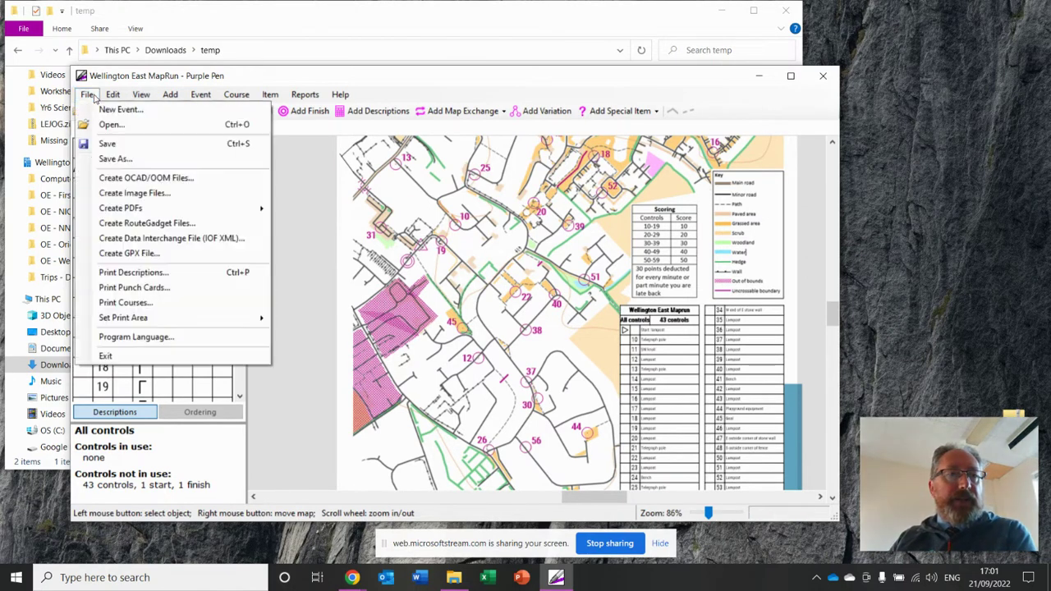
# Export the All controls course as an OOM 0.9 (.omap) file into the temp folder.
pyautogui.click(189, 179)
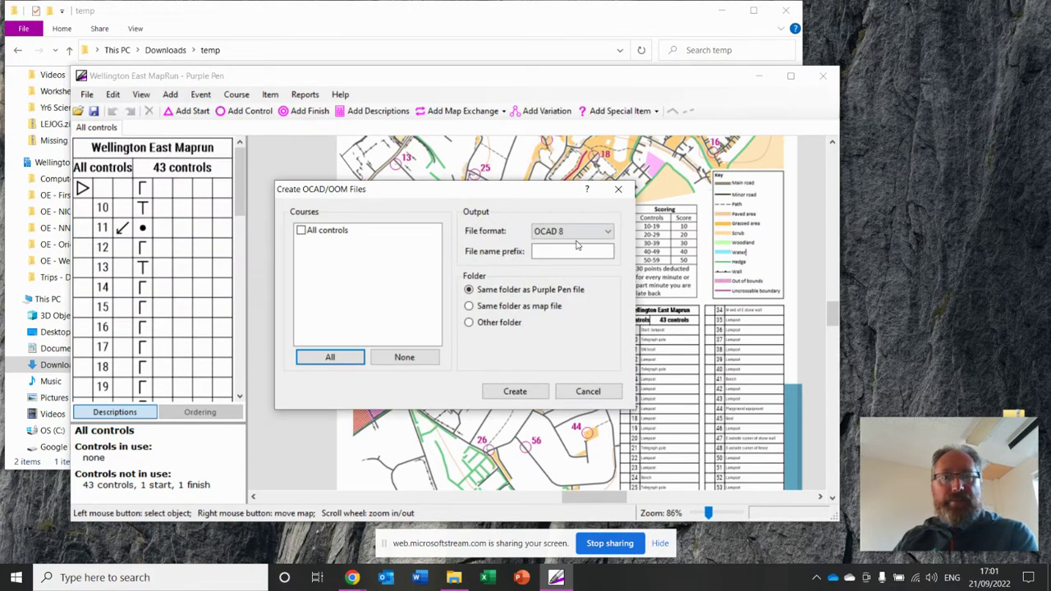
pyautogui.click(607, 235)
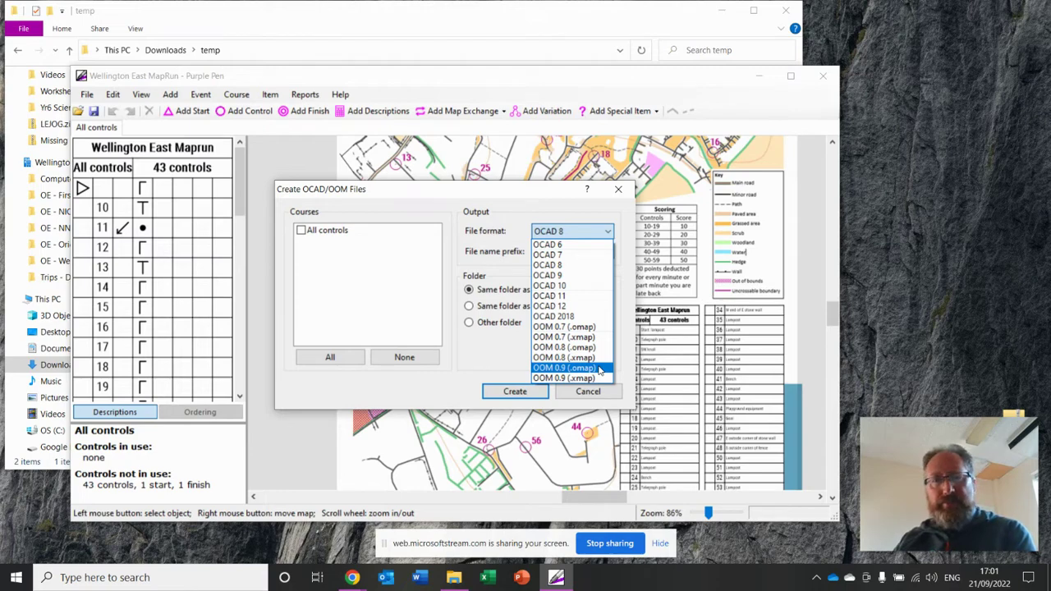
pyautogui.click(599, 369)
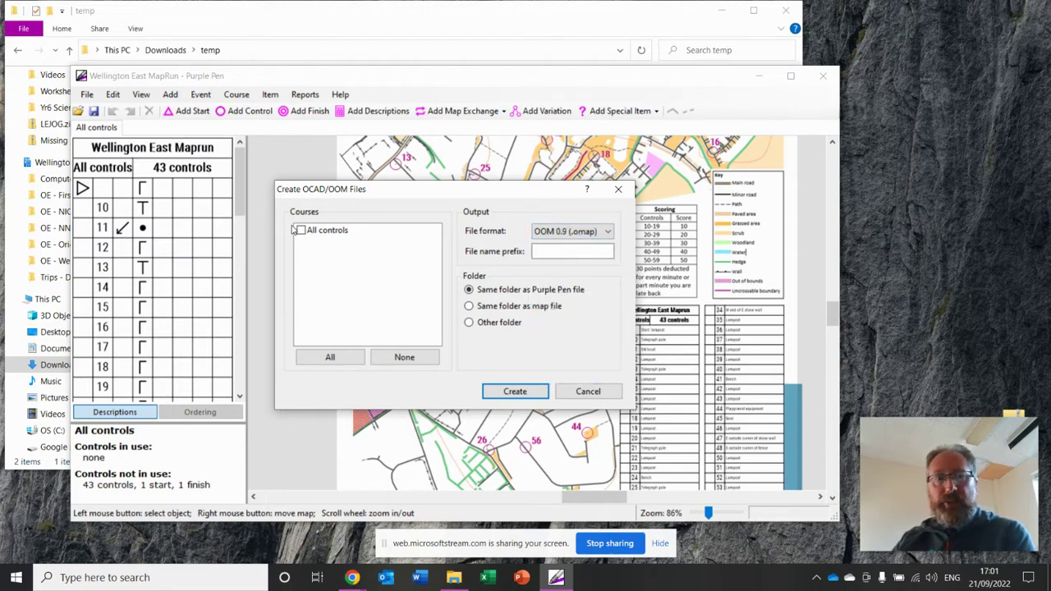
pyautogui.click(500, 393)
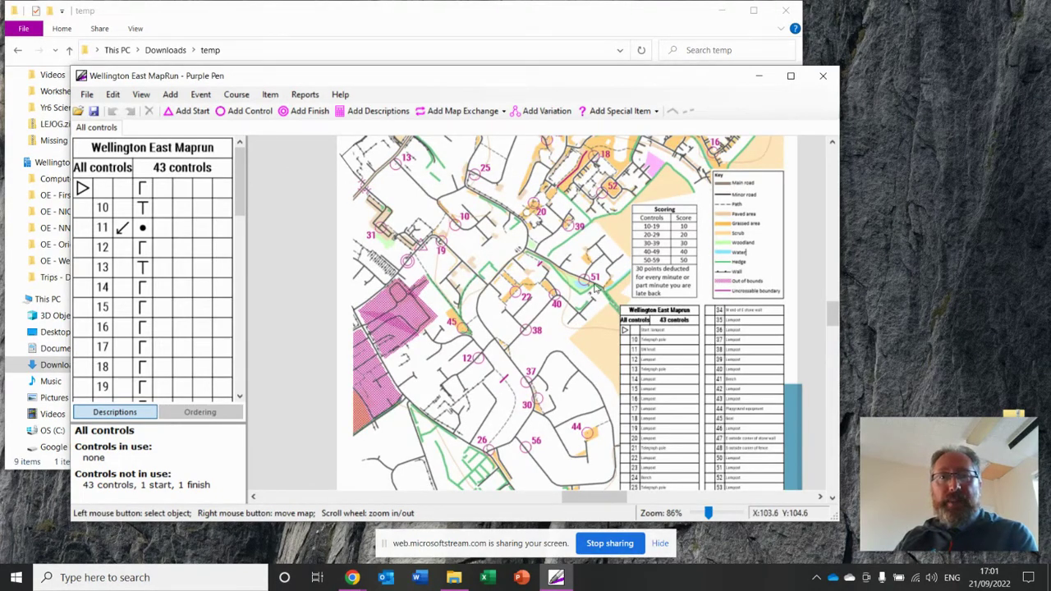
# Minimize Purple Pen and open All controls.omap from the temp folder in OpenOrienteering Mapper.
pyautogui.click(759, 75)
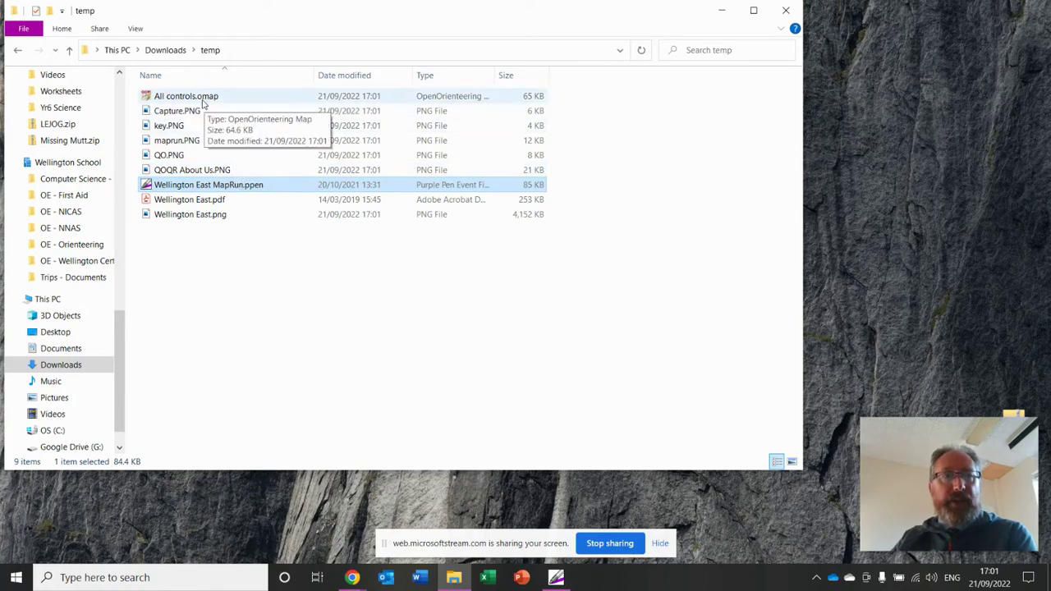
pyautogui.click(205, 98)
pyautogui.doubleClick(203, 100)
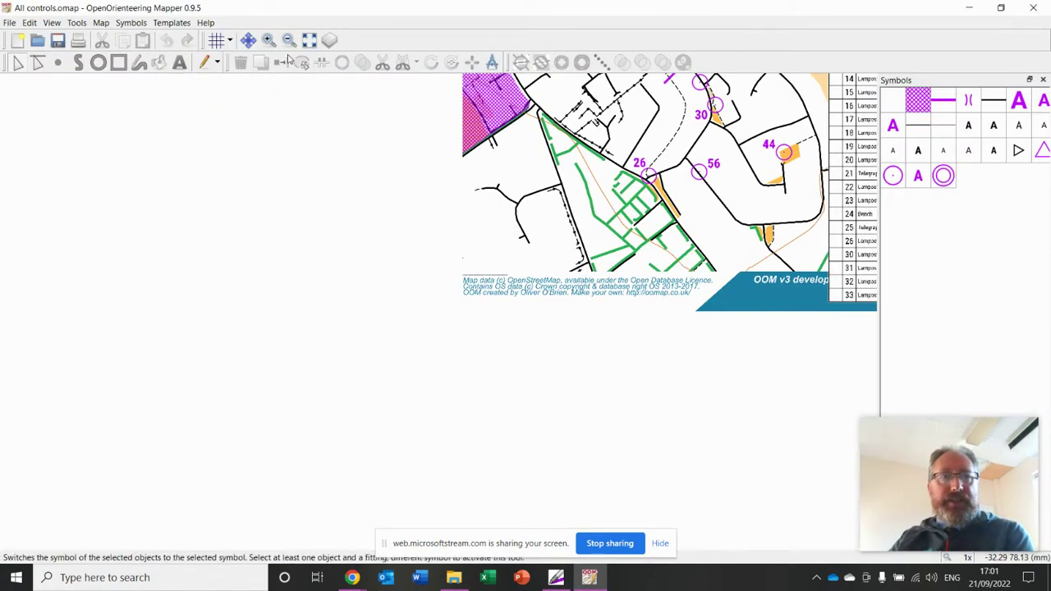
# Pan around the street map to inspect the PINs box, logos, QR code, scoring table and control descriptions.
pyautogui.click(248, 39)
pyautogui.moveTo(381, 131); pyautogui.dragTo(218, 307)
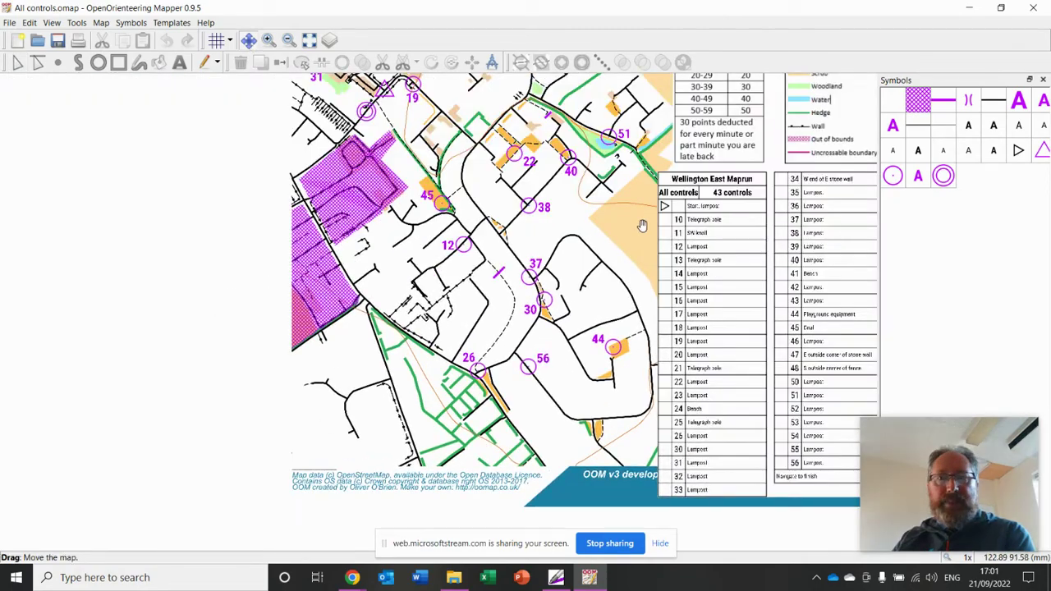
pyautogui.moveTo(641, 254); pyautogui.dragTo(476, 331)
pyautogui.moveTo(510, 209); pyautogui.dragTo(447, 287)
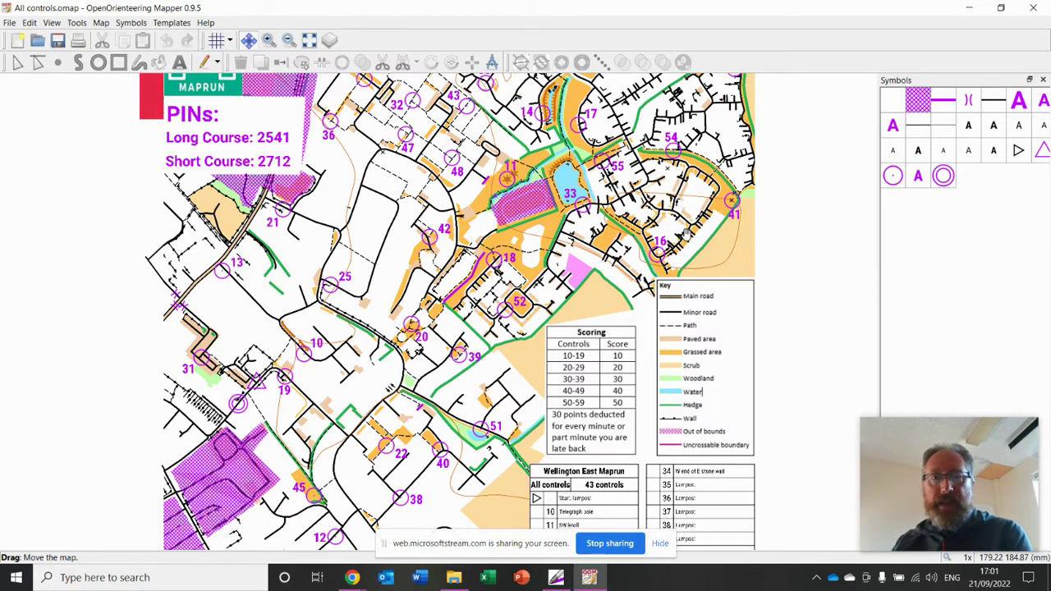
pyautogui.moveTo(778, 194); pyautogui.dragTo(794, 331)
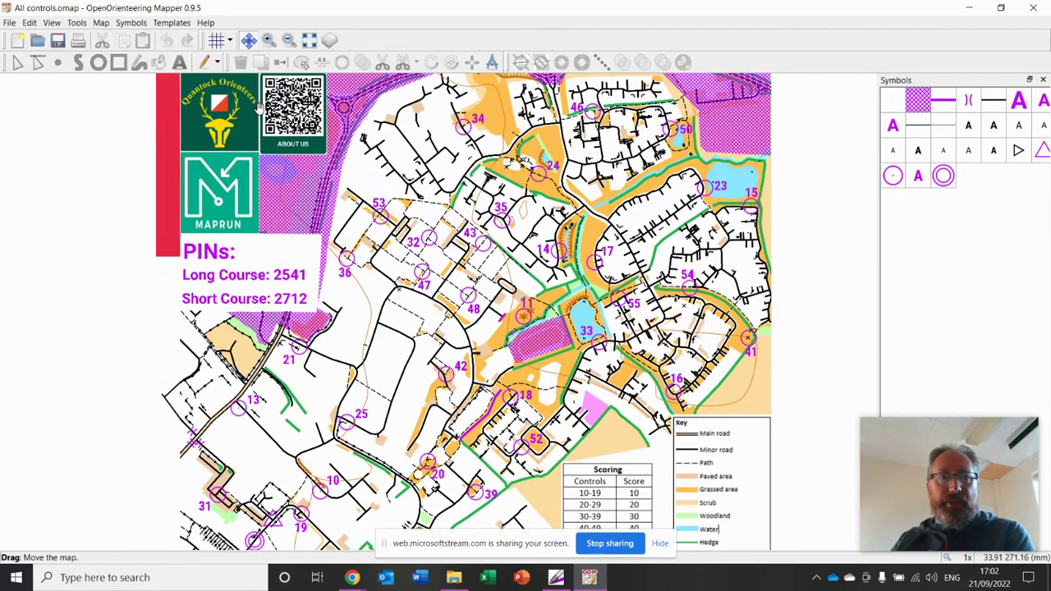
pyautogui.moveTo(819, 462); pyautogui.dragTo(830, 255)
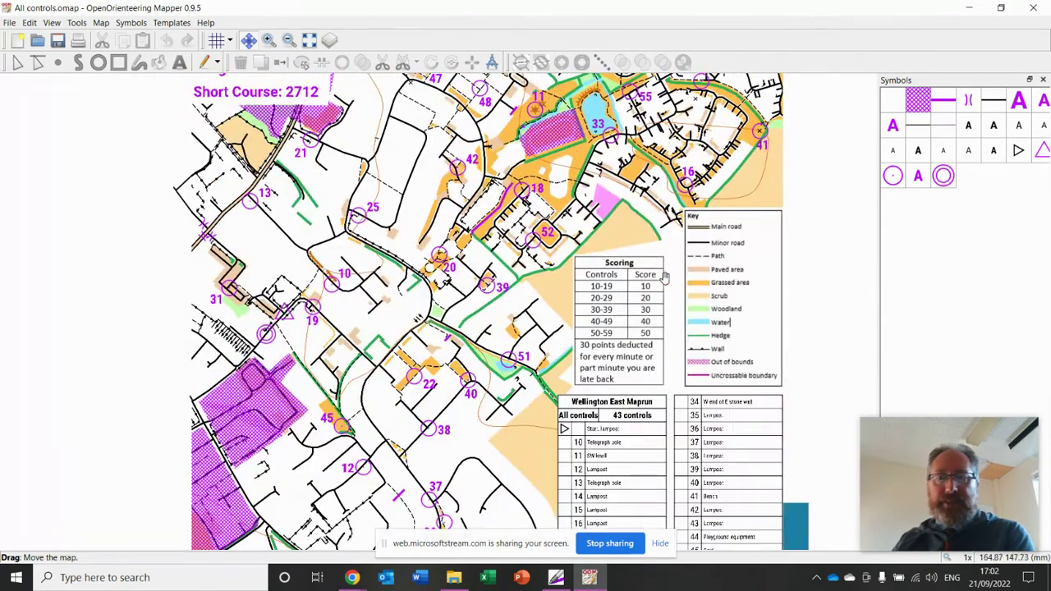
pyautogui.moveTo(747, 468); pyautogui.dragTo(768, 385)
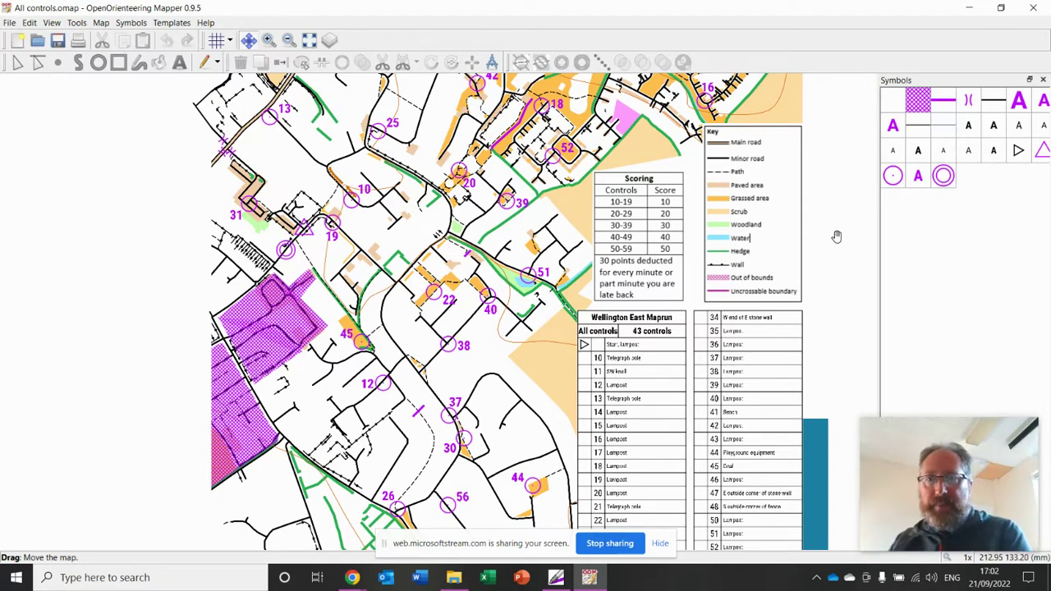
pyautogui.moveTo(834, 237); pyautogui.dragTo(824, 287)
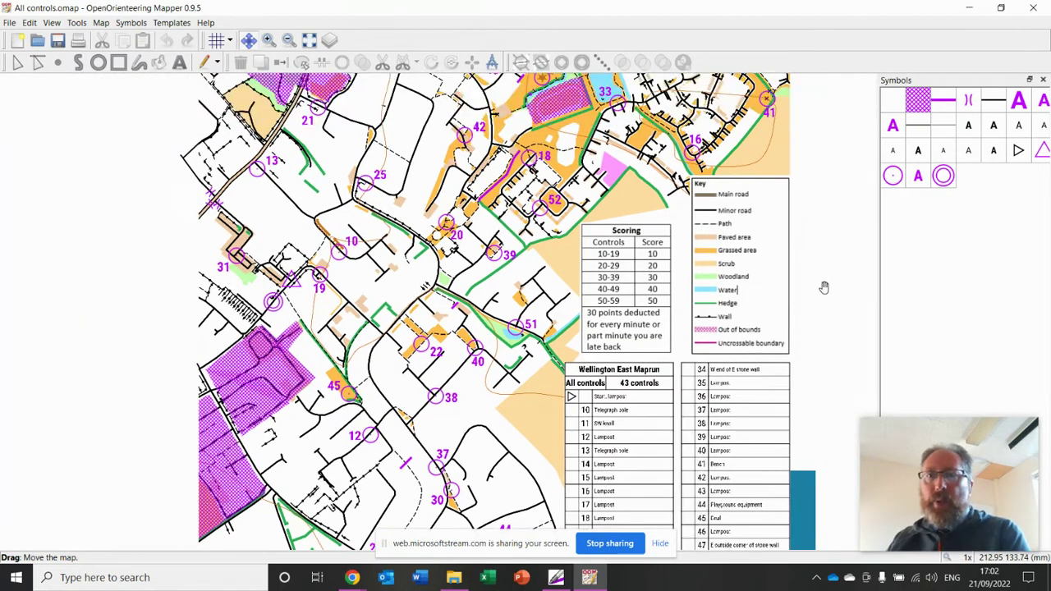
pyautogui.rightClick(900, 183)
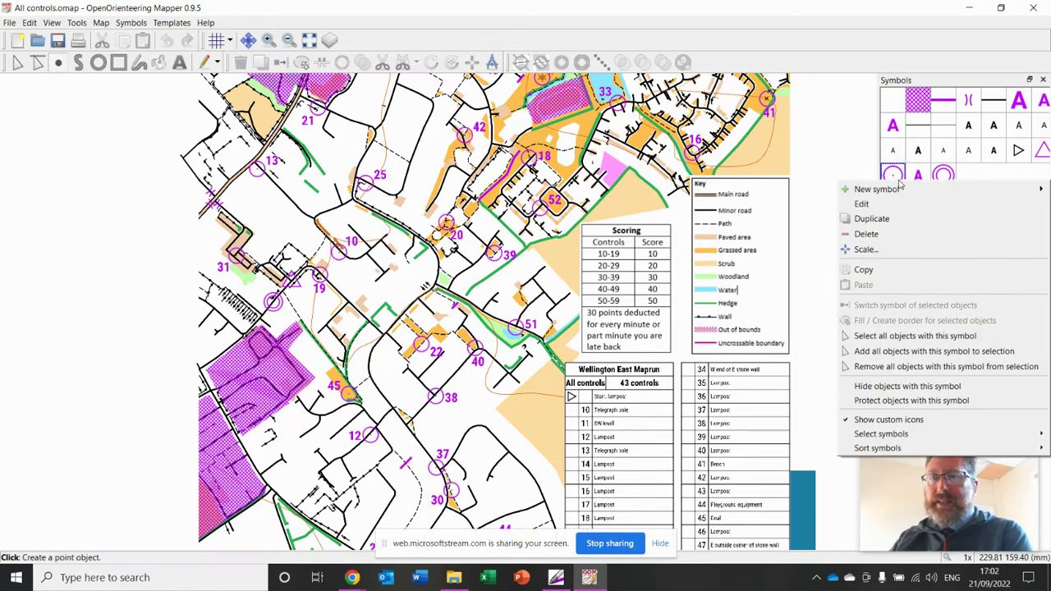
# Duplicate both the Control point symbol and the Control code text symbol.
pyautogui.click(879, 219)
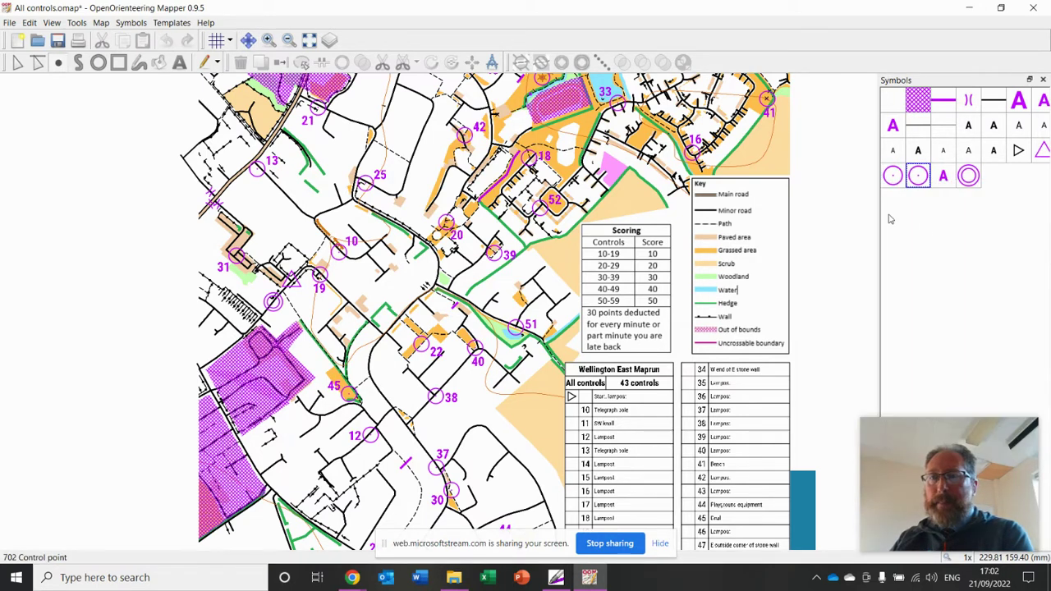
pyautogui.rightClick(945, 186)
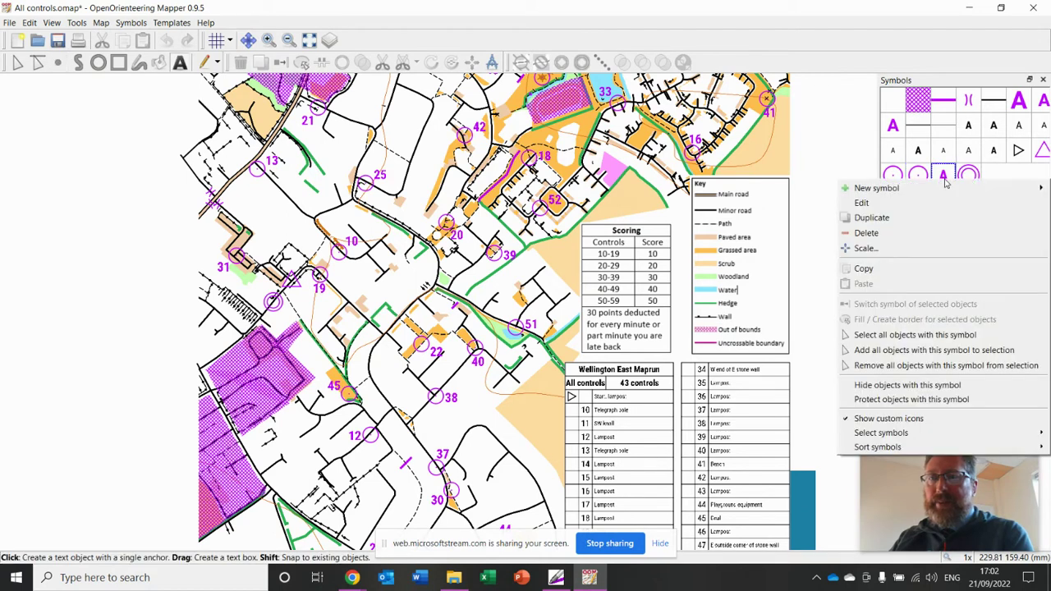
pyautogui.click(902, 218)
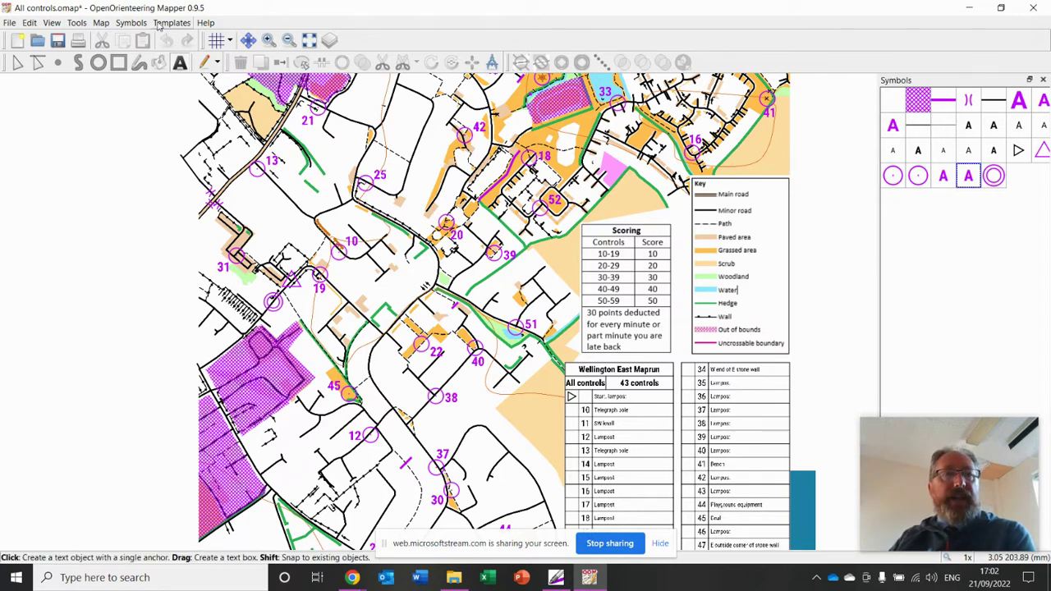
# Show the Colors panel listing Purple, Black and White, and add a new colour.
pyautogui.click(132, 23)
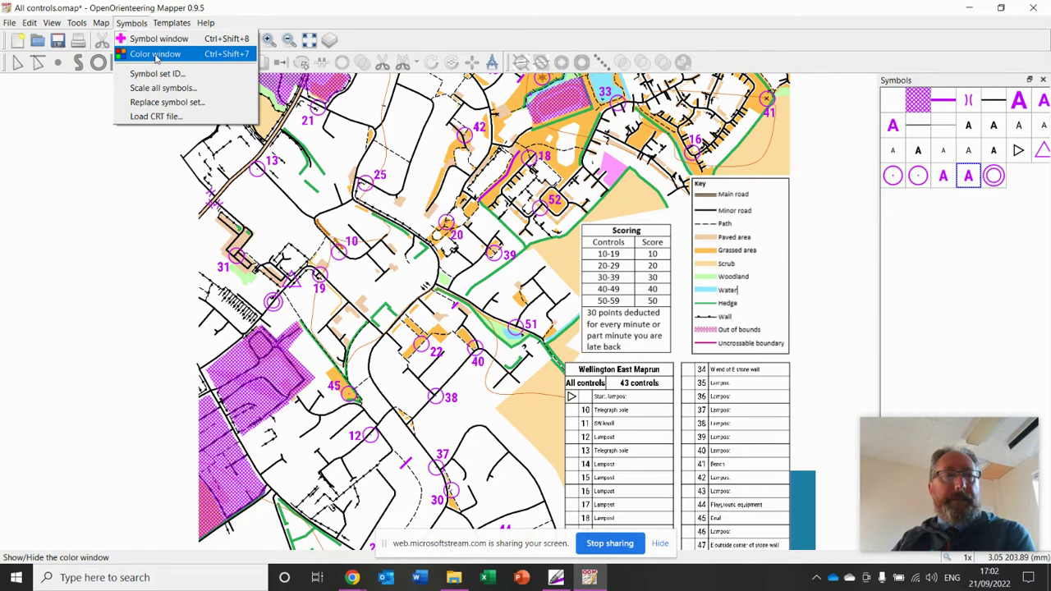
pyautogui.click(156, 54)
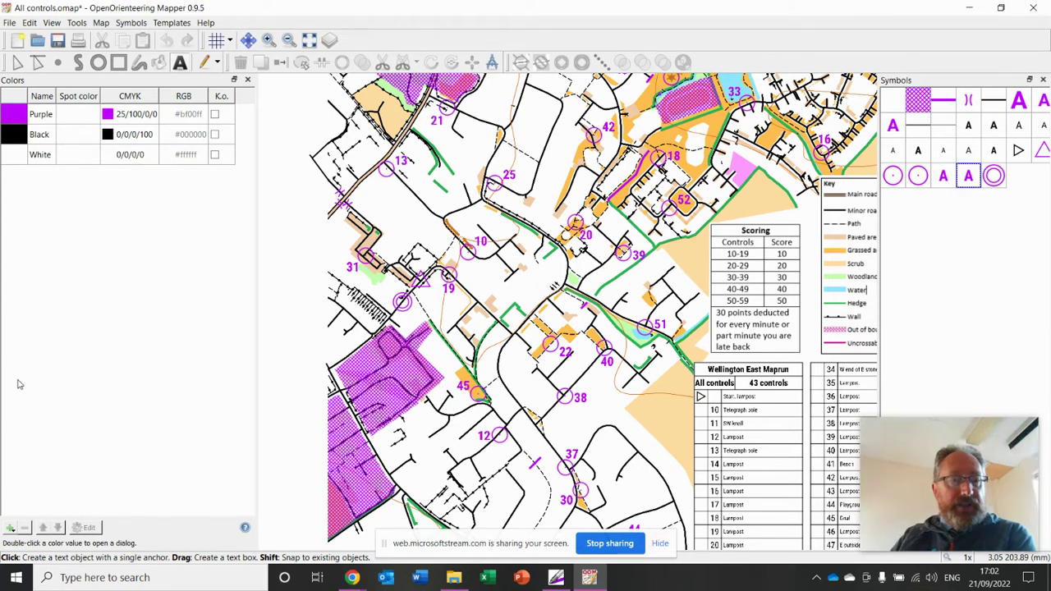
pyautogui.click(13, 528)
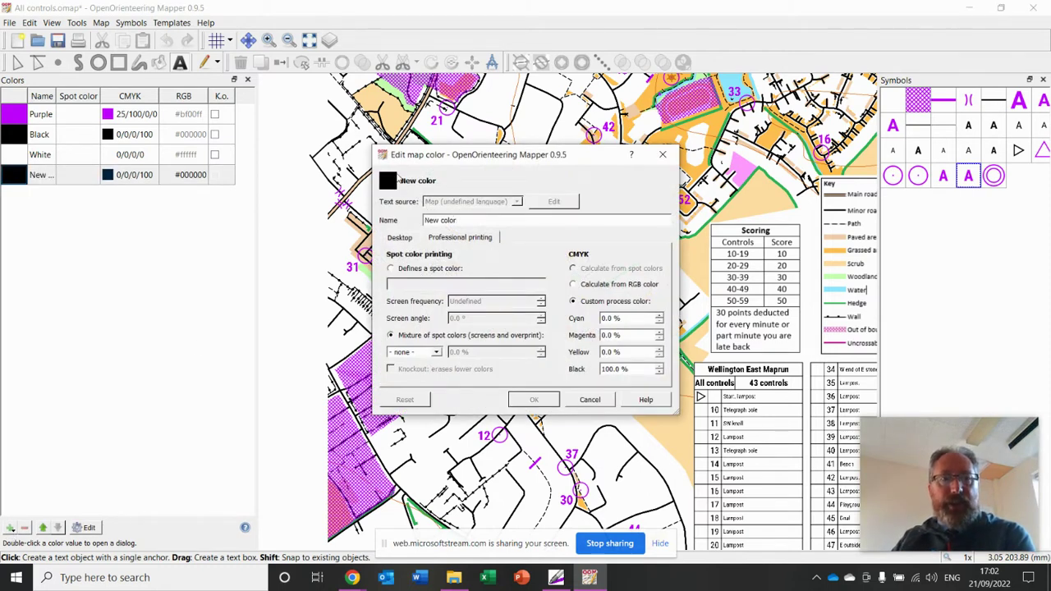
# Rename the new colour Red and make it a spot colour from RGB with red 255 (#ff0000).
pyautogui.moveTo(461, 220); pyautogui.dragTo(409, 226)
pyautogui.write('Red')
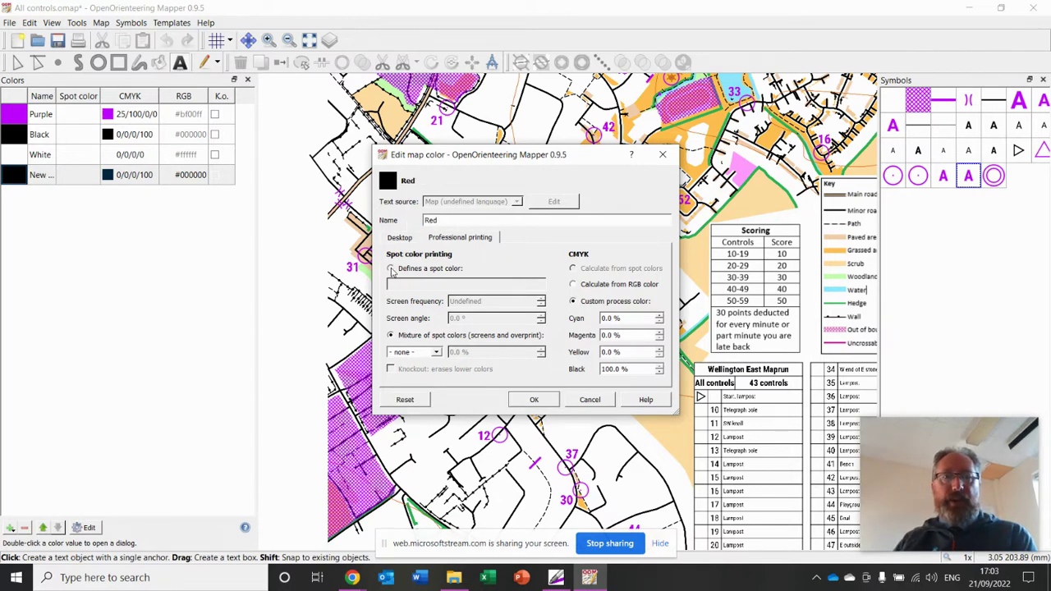
pyautogui.click(391, 268)
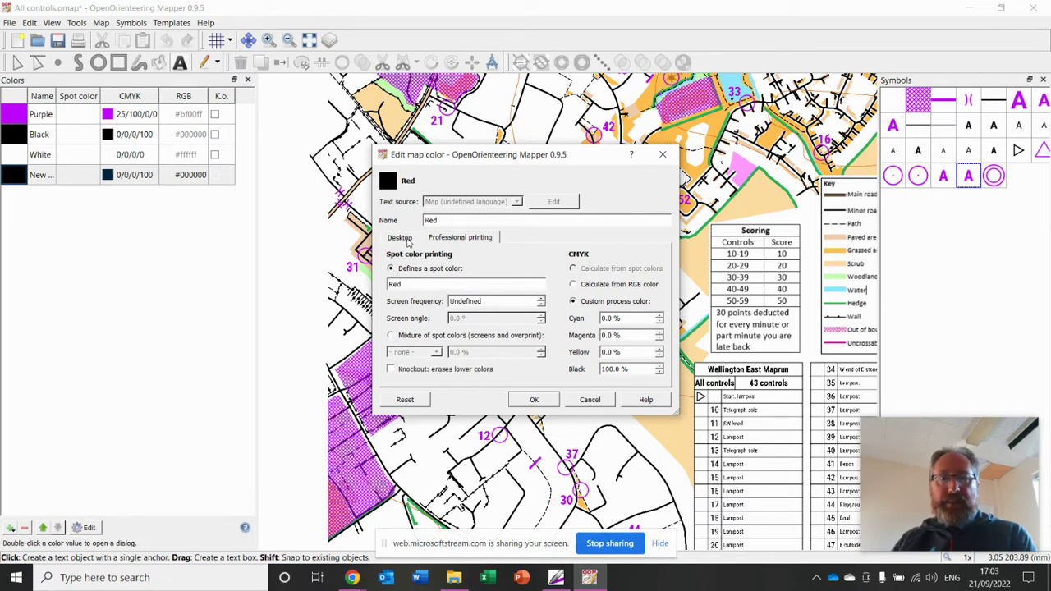
pyautogui.click(574, 285)
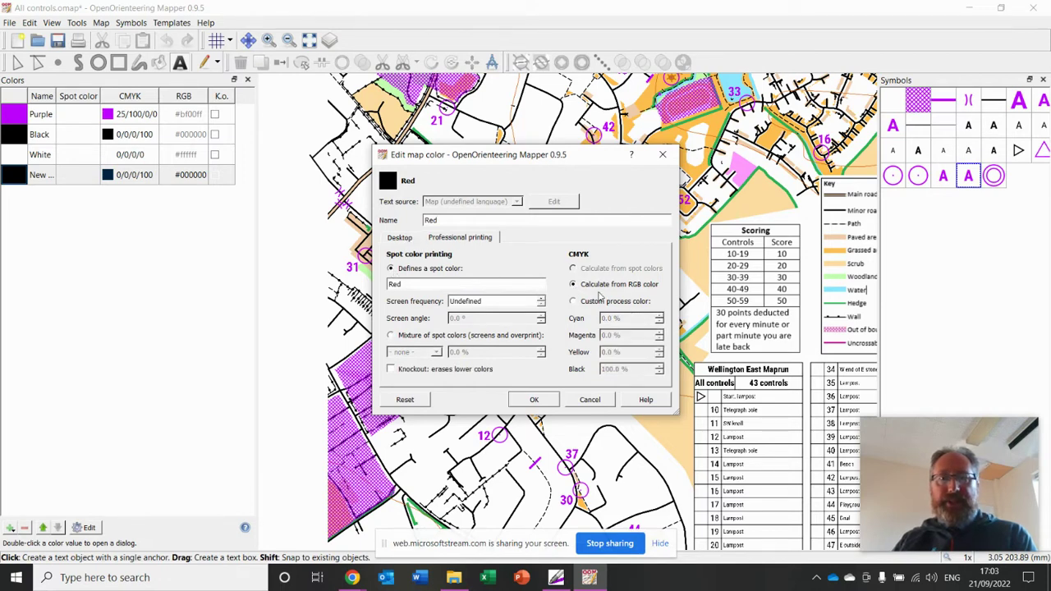
pyautogui.click(402, 241)
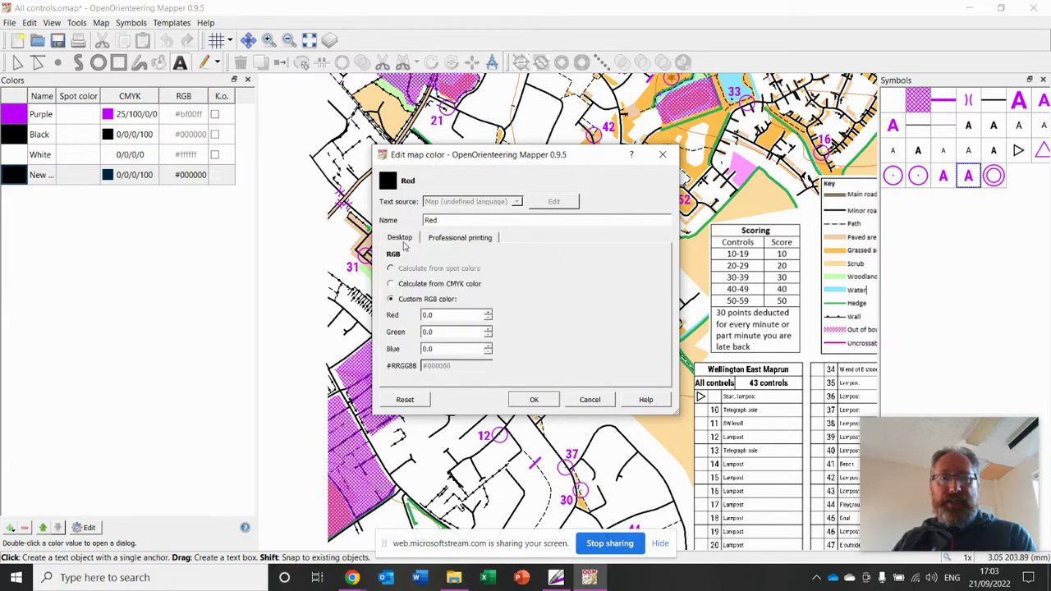
pyautogui.moveTo(444, 317); pyautogui.dragTo(397, 320)
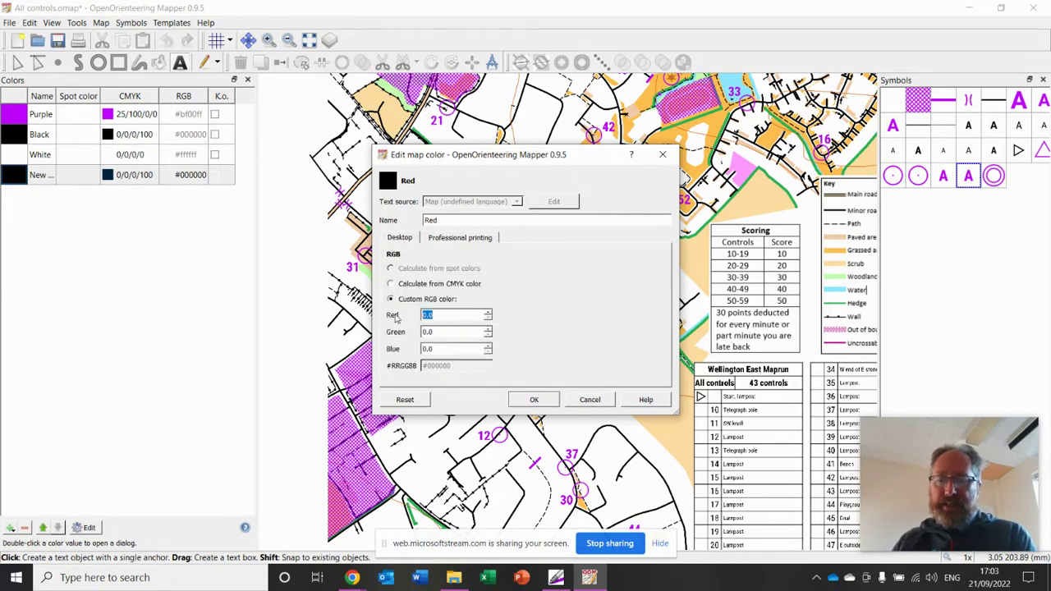
pyautogui.write('255')
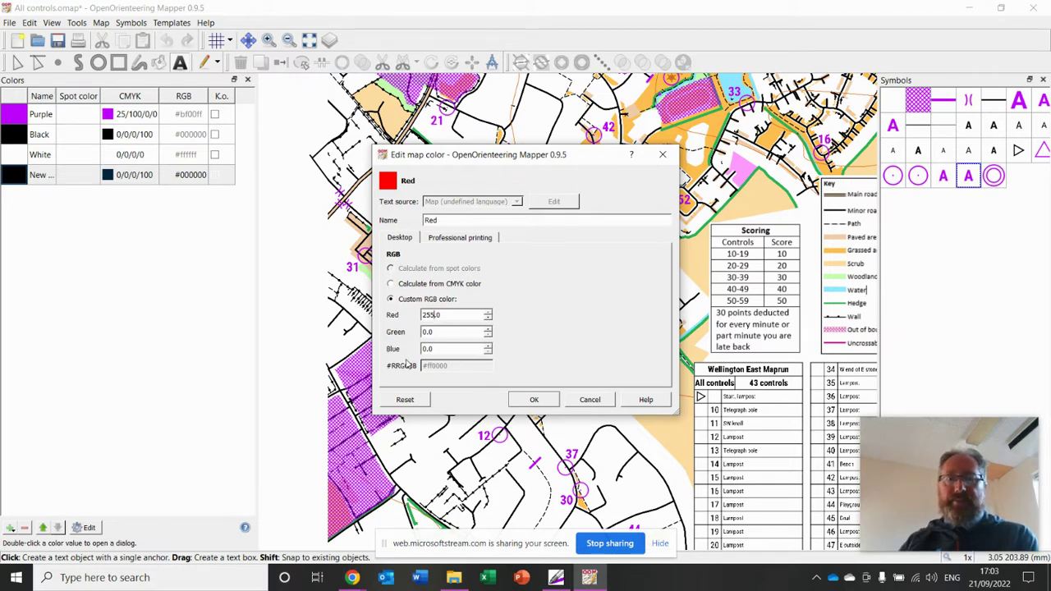
pyautogui.click(532, 400)
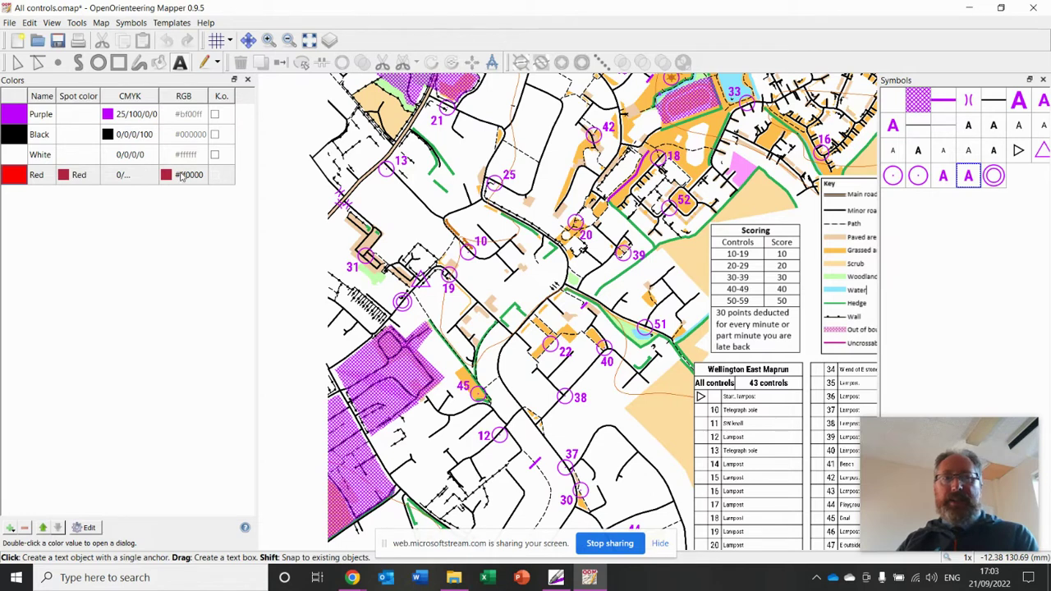
pyautogui.click(9, 528)
# Name the next colour Blue with custom RGB blue 255, as a spot colour calculated from RGB.
pyautogui.moveTo(474, 220); pyautogui.dragTo(386, 216)
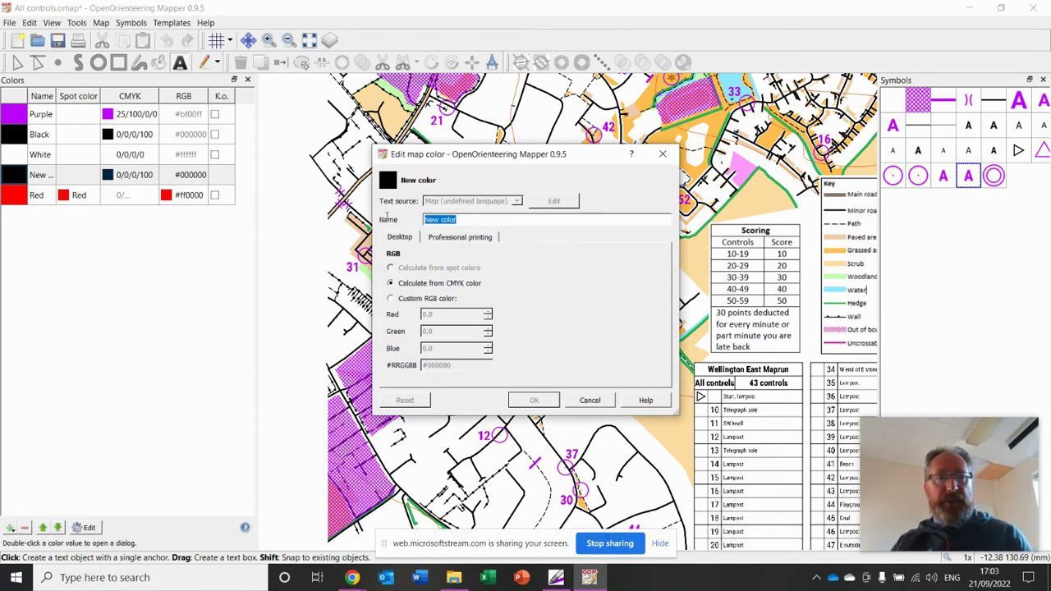
pyautogui.write('Blue')
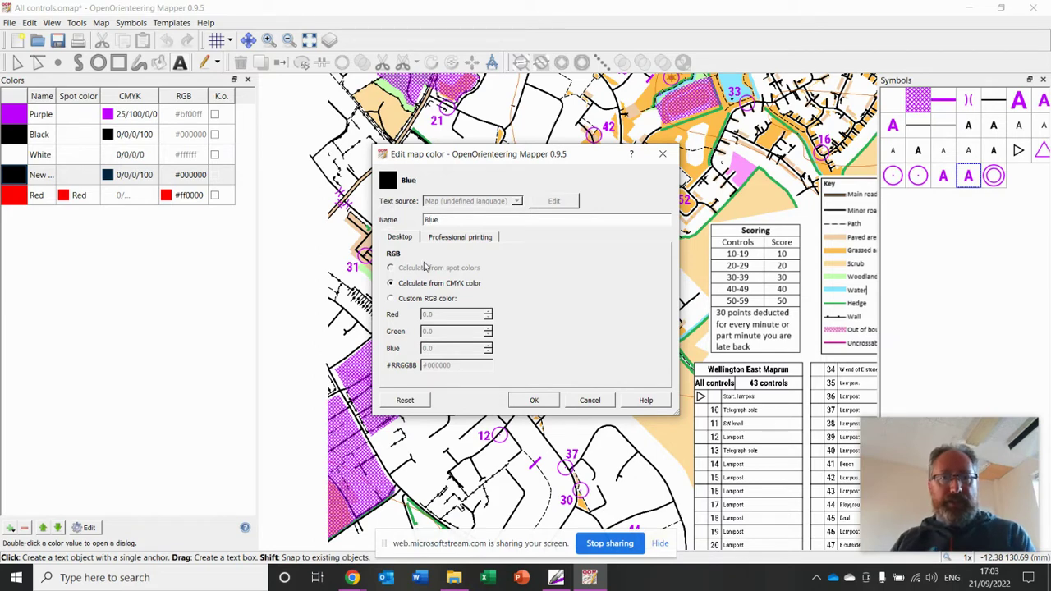
pyautogui.click(412, 299)
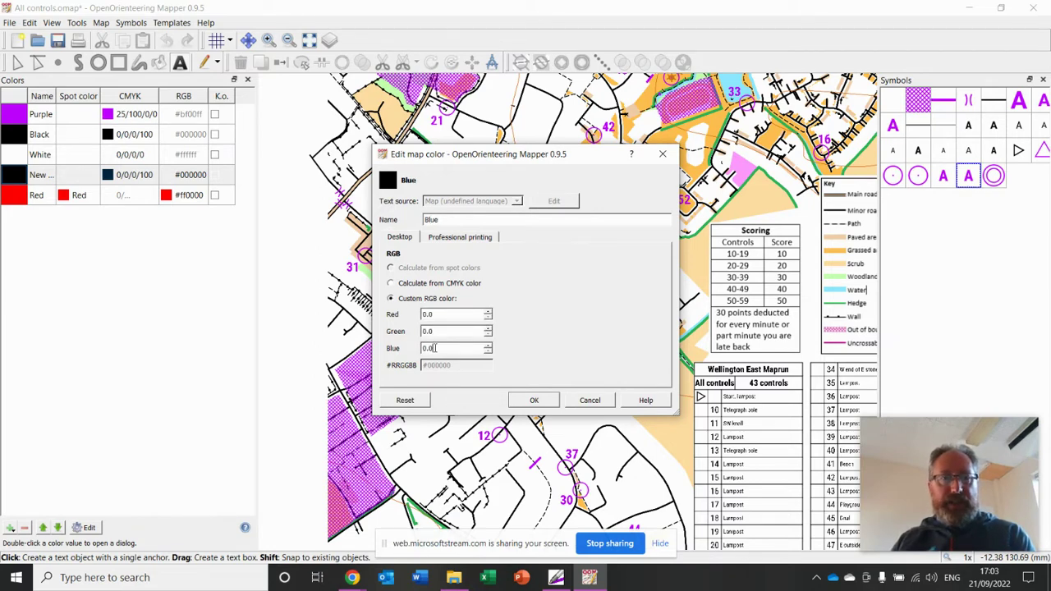
pyautogui.moveTo(434, 348); pyautogui.dragTo(396, 350)
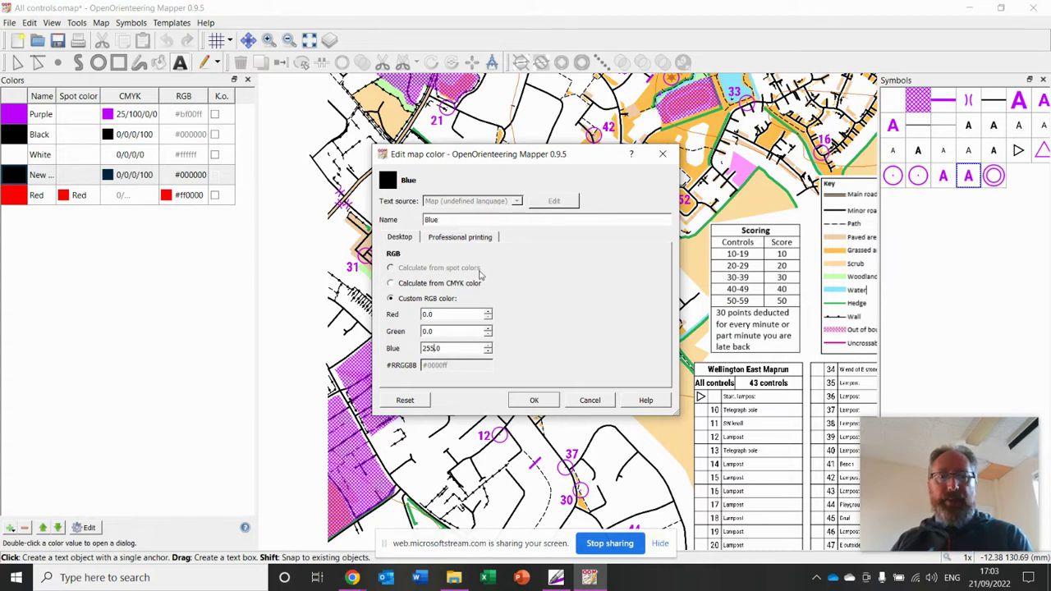
pyautogui.click(472, 238)
pyautogui.click(392, 269)
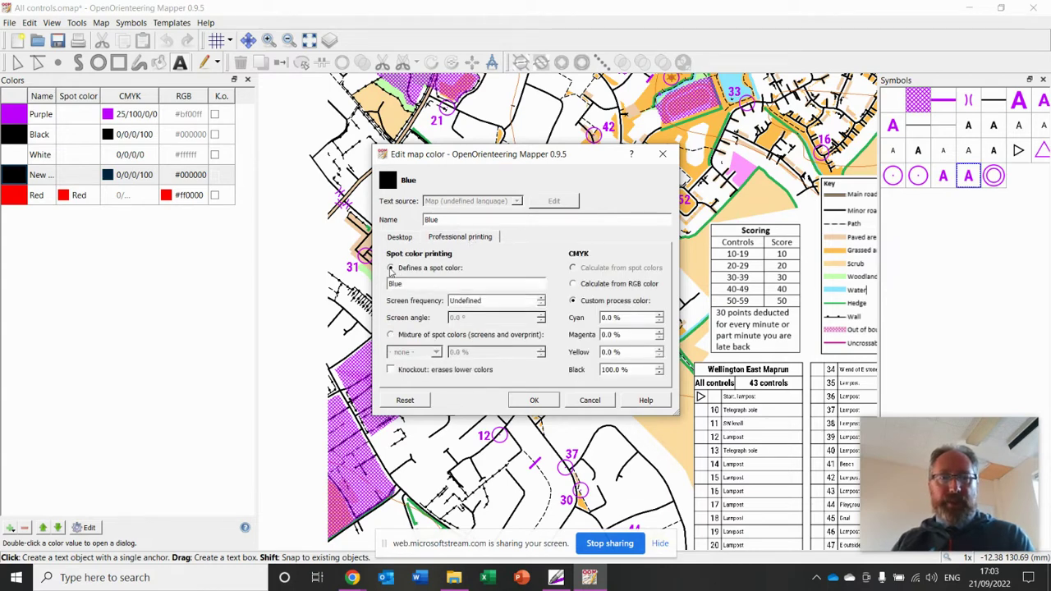
pyautogui.click(573, 283)
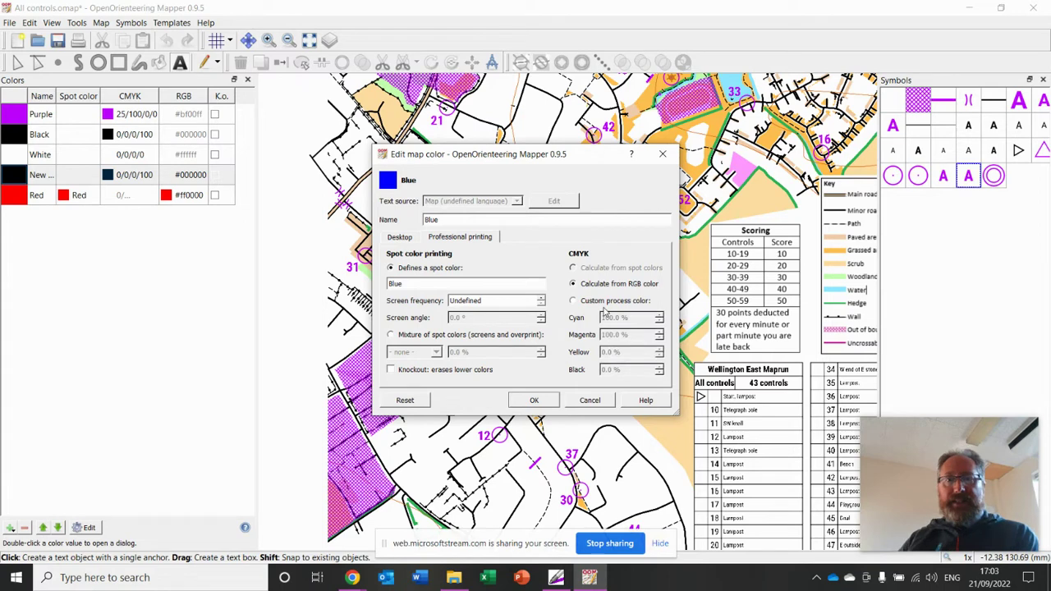
pyautogui.click(534, 400)
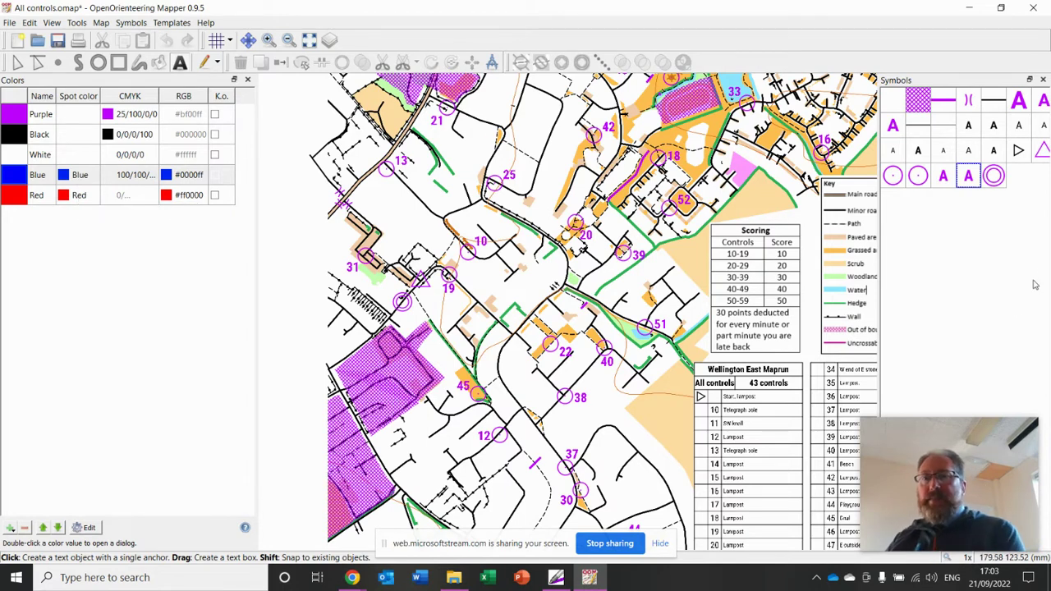
# Make the original 702 Control point symbol's circle outline and centre dot red.
pyautogui.click(898, 182)
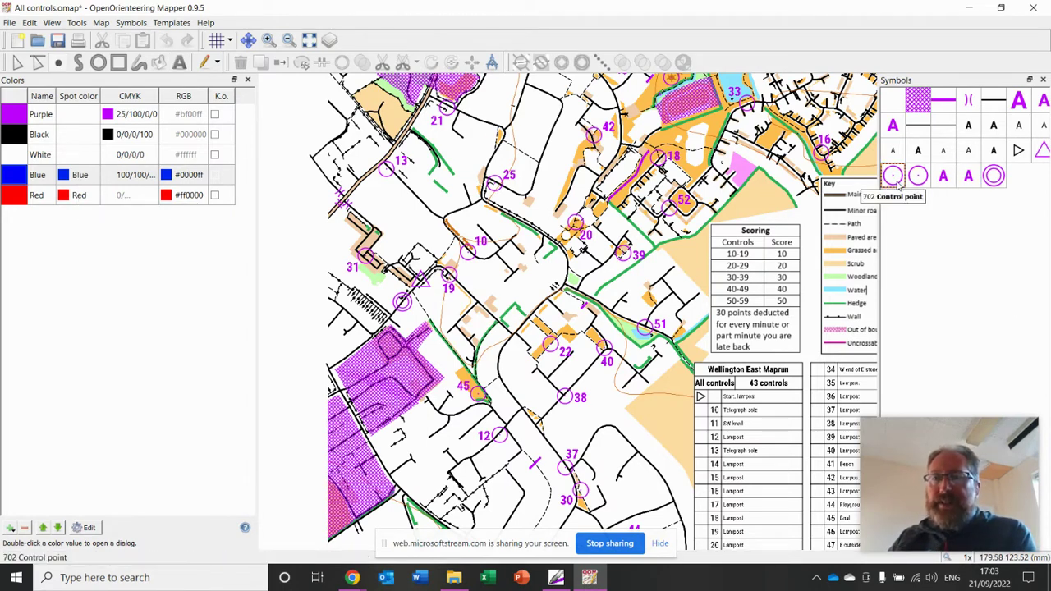
pyautogui.rightClick(898, 181)
pyautogui.click(884, 206)
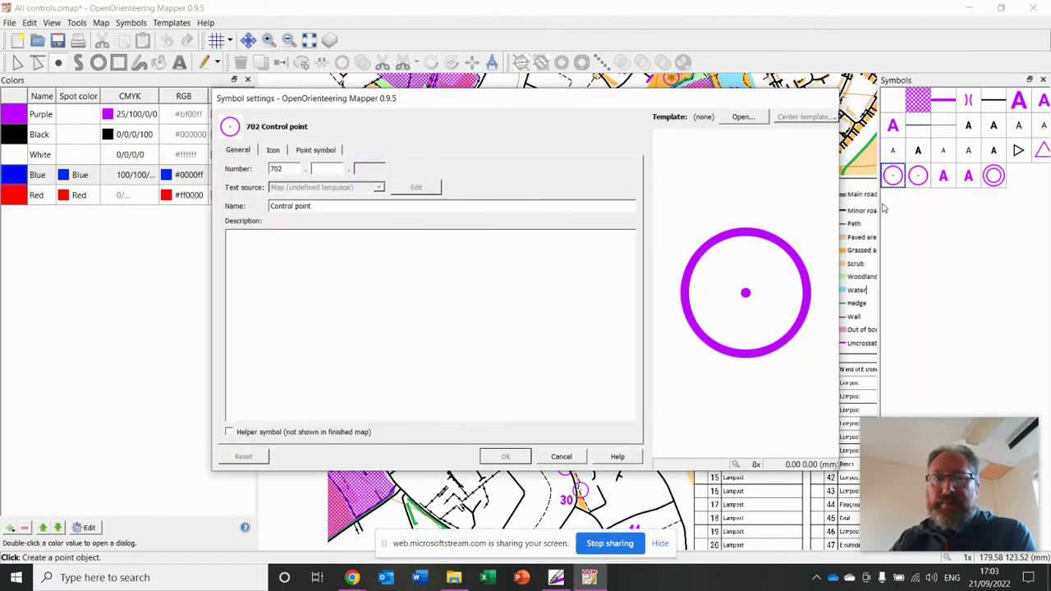
pyautogui.click(282, 152)
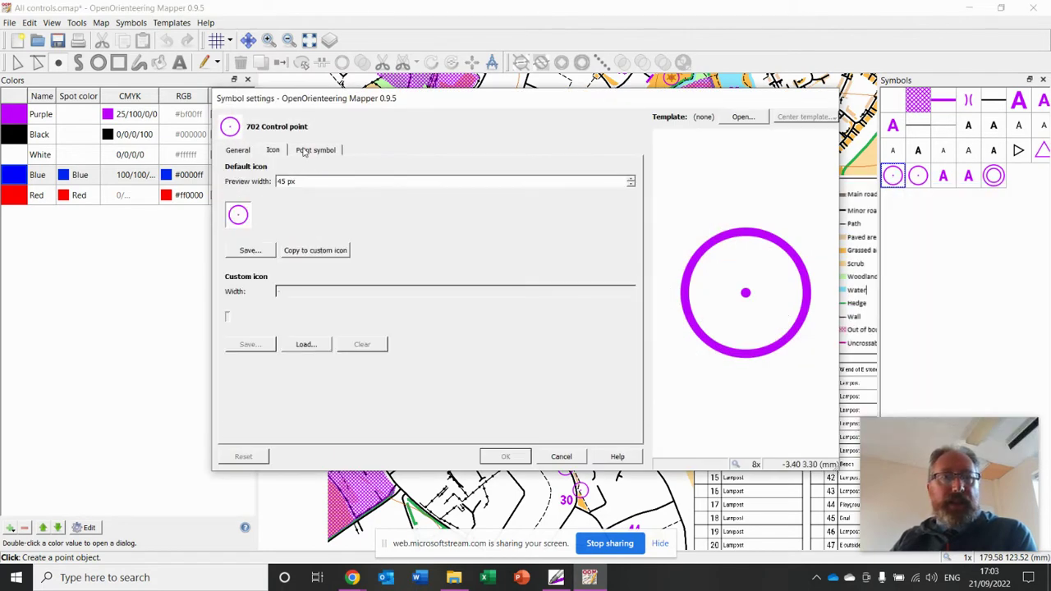
pyautogui.click(303, 153)
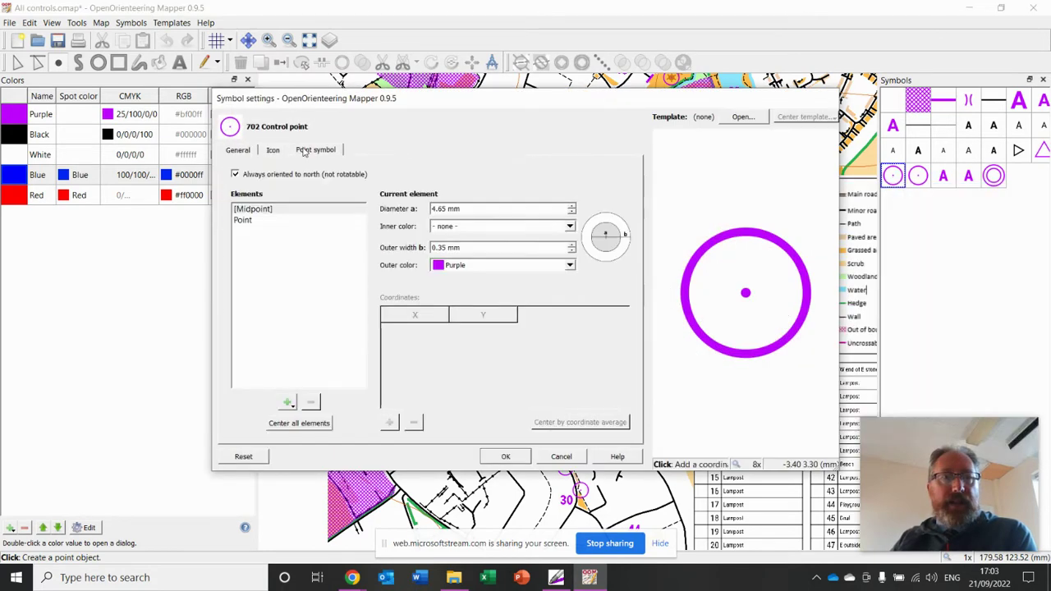
pyautogui.click(569, 265)
pyautogui.click(479, 330)
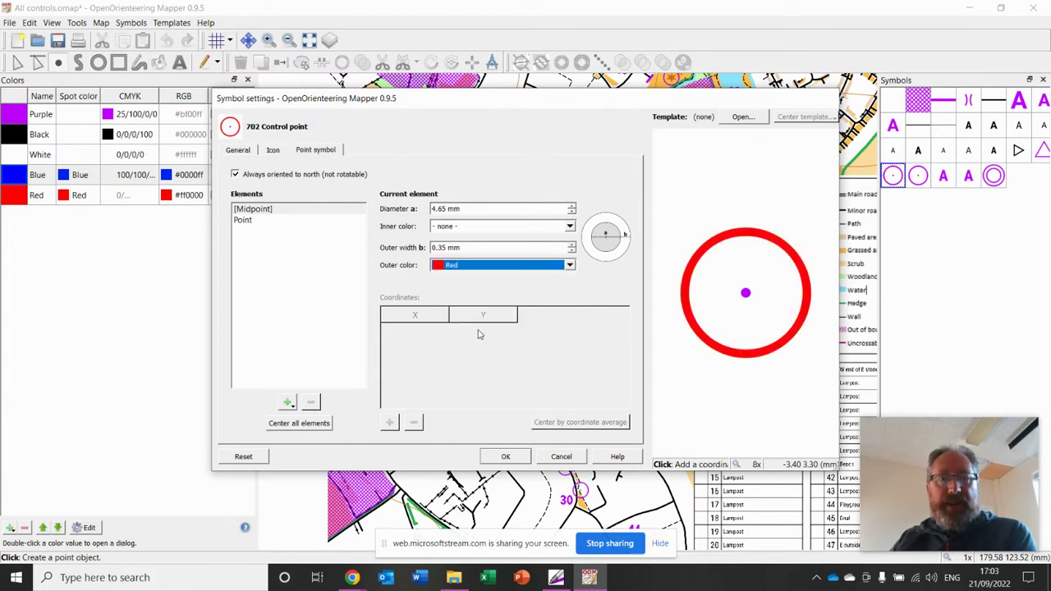
pyautogui.click(246, 220)
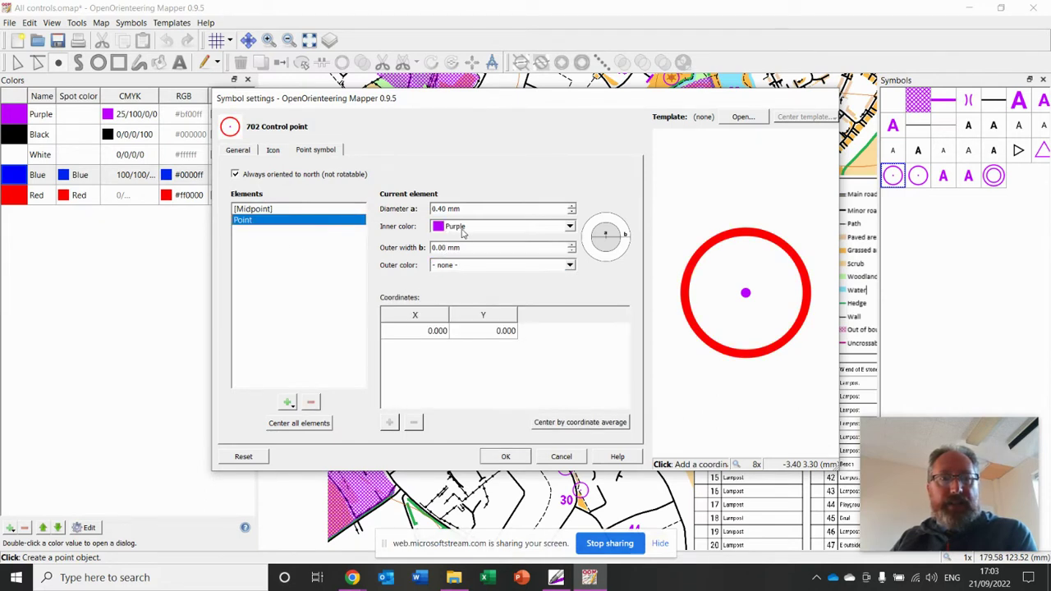
pyautogui.click(465, 228)
pyautogui.click(462, 291)
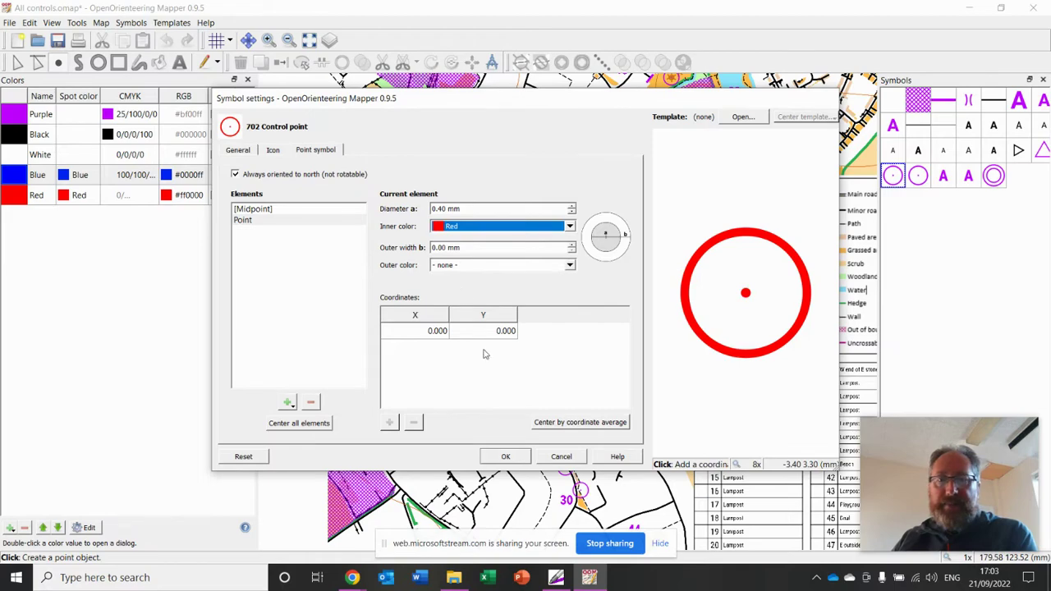
pyautogui.click(504, 457)
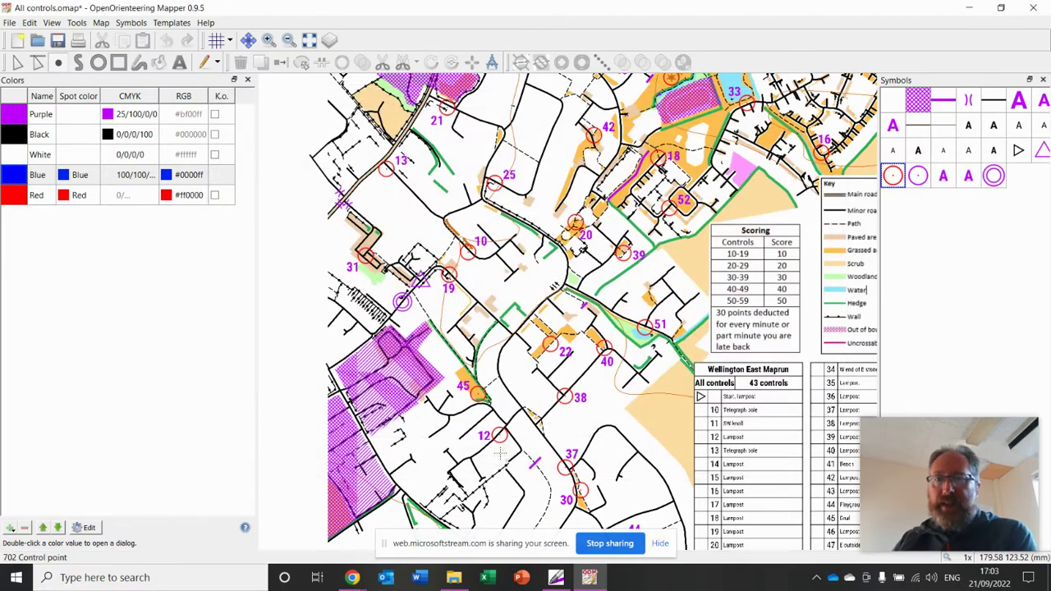
# Make the duplicate Control point symbol's circle outline and centre dot blue.
pyautogui.rightClick(892, 181)
pyautogui.click(884, 202)
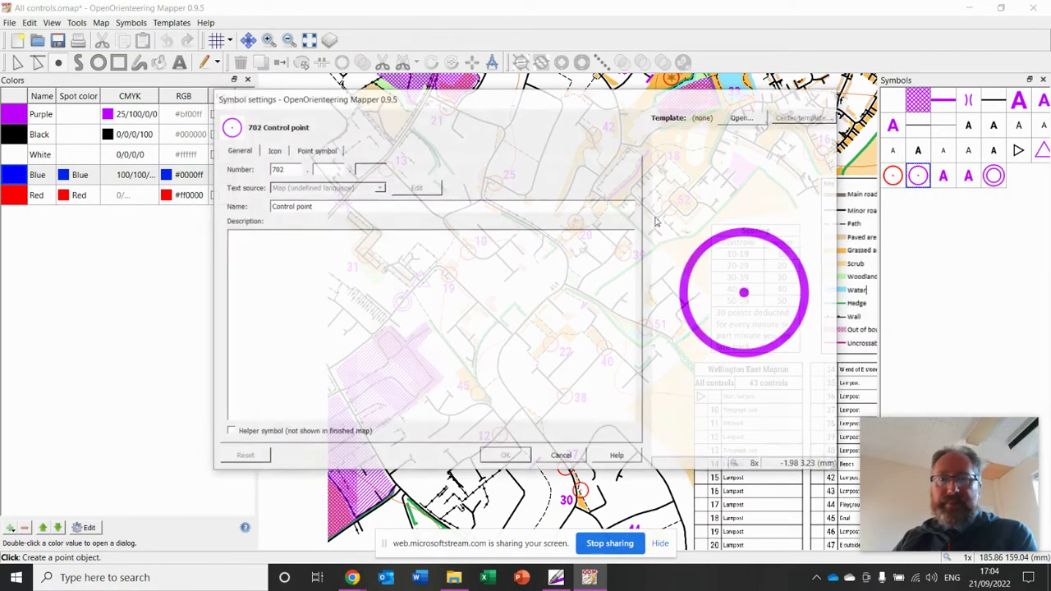
pyautogui.click(298, 151)
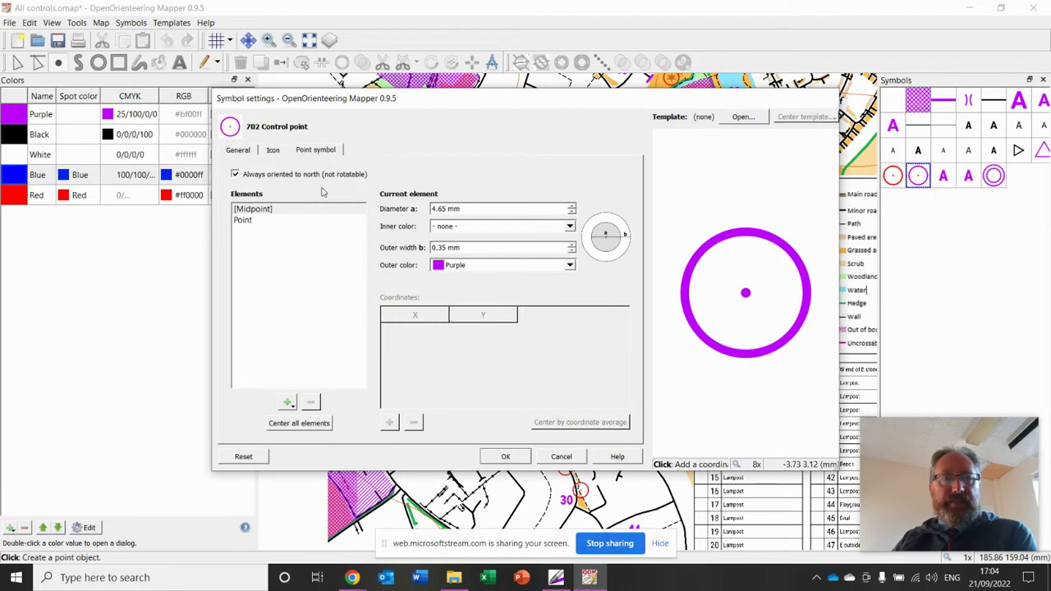
pyautogui.click(473, 265)
pyautogui.click(459, 320)
pyautogui.click(244, 220)
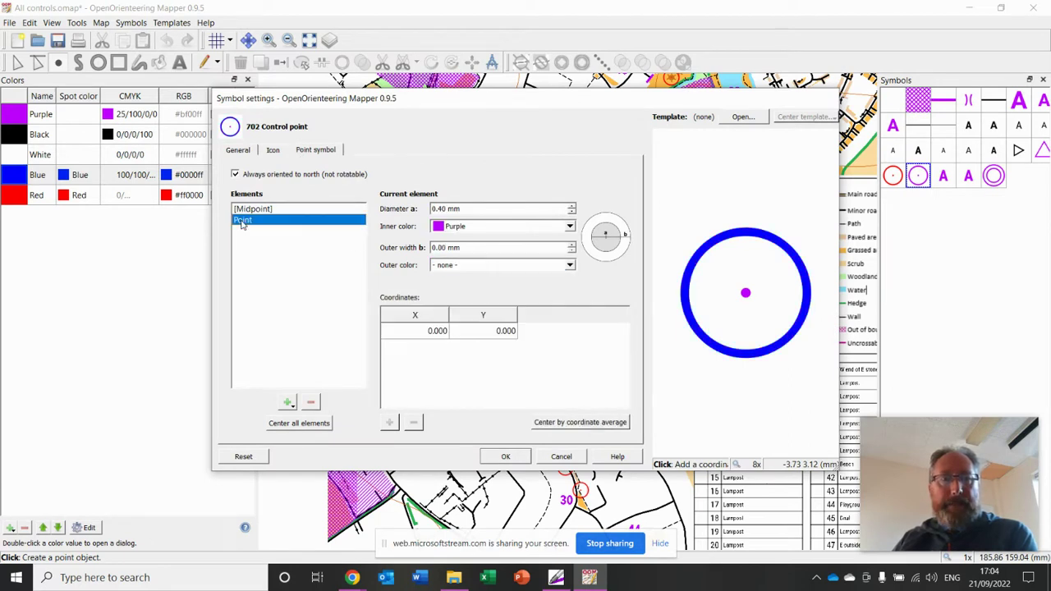
pyautogui.click(464, 228)
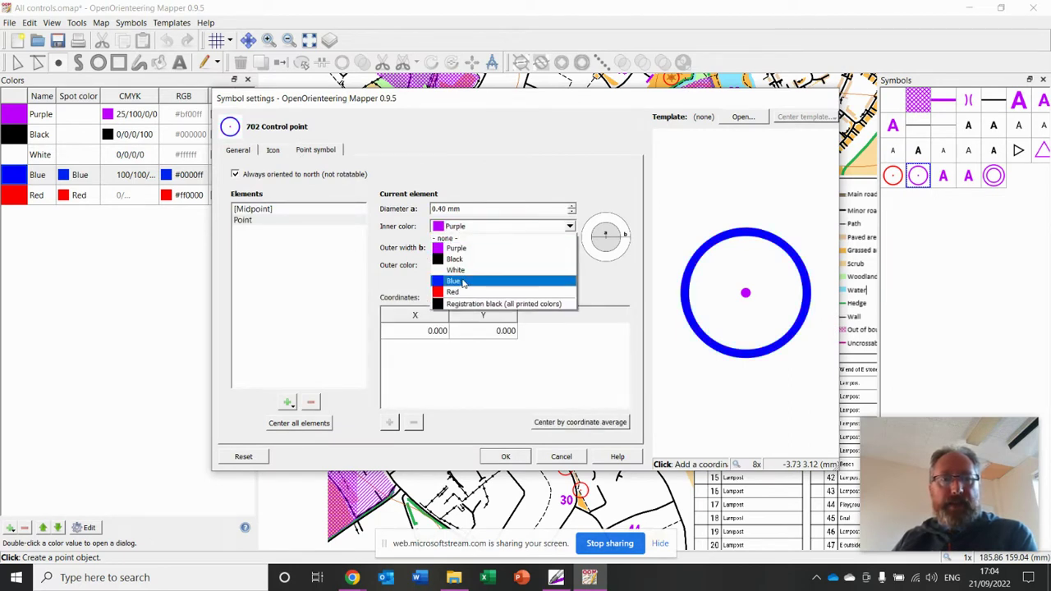
pyautogui.click(464, 282)
pyautogui.click(516, 457)
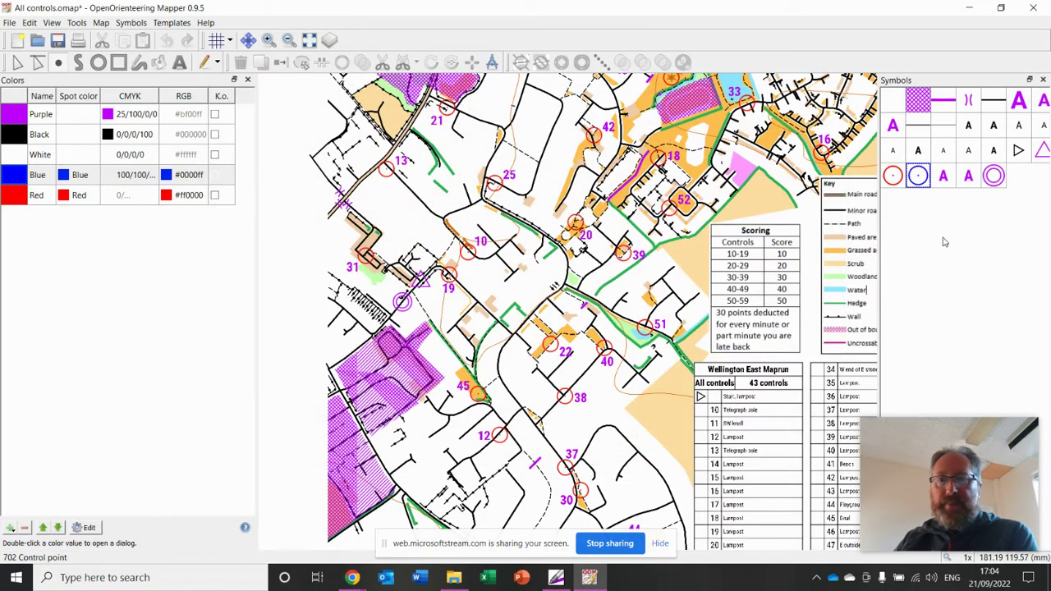
# Change the first Control code text symbol's text colour to red.
pyautogui.rightClick(943, 178)
pyautogui.click(862, 206)
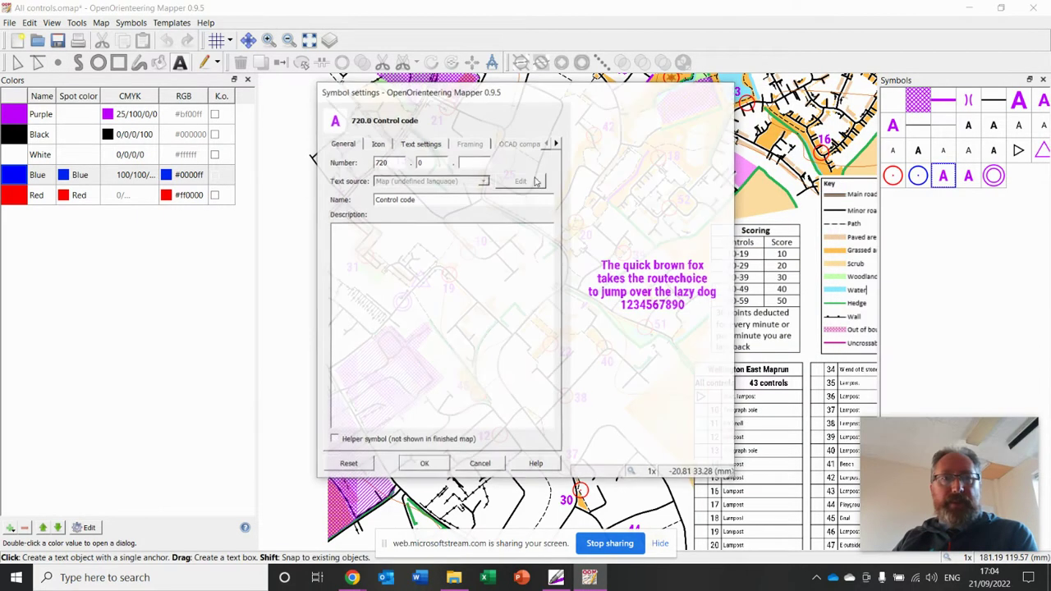
pyautogui.click(419, 144)
pyautogui.click(460, 247)
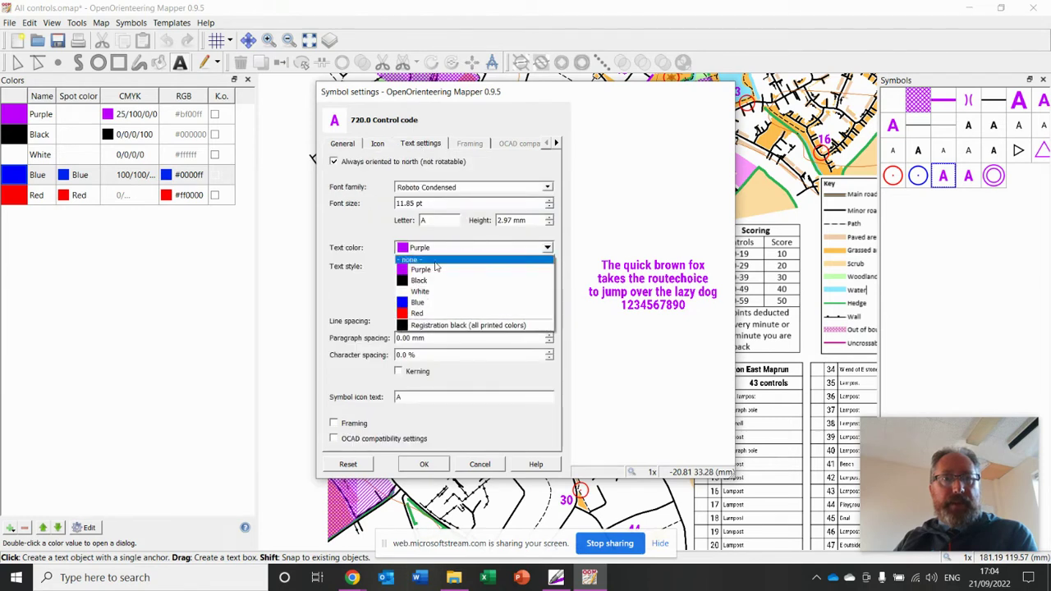
pyautogui.click(427, 316)
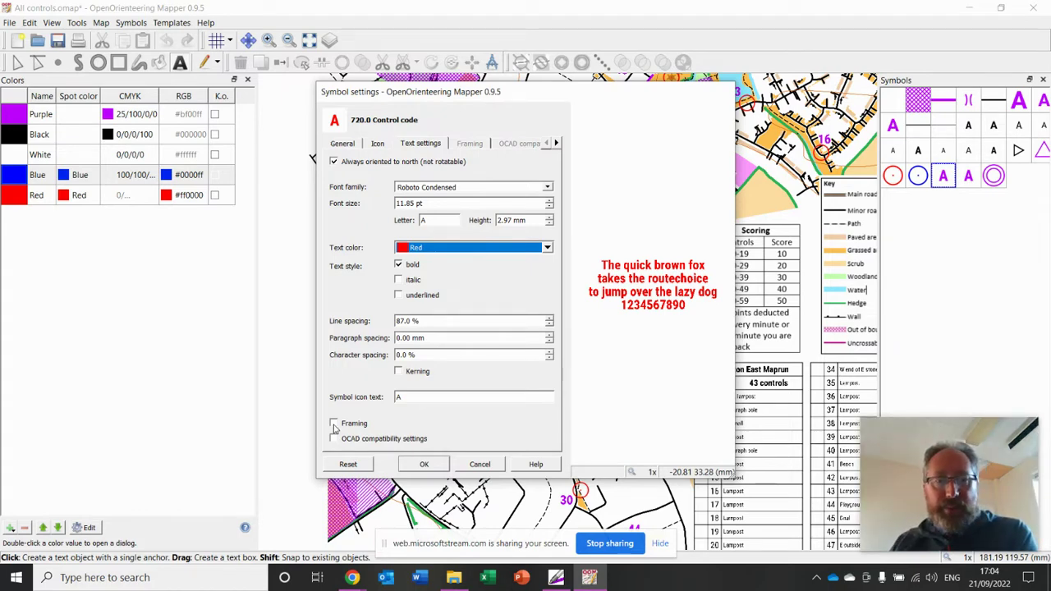
# Give the red control code text a white 0.1 framing and apply it.
pyautogui.click(334, 425)
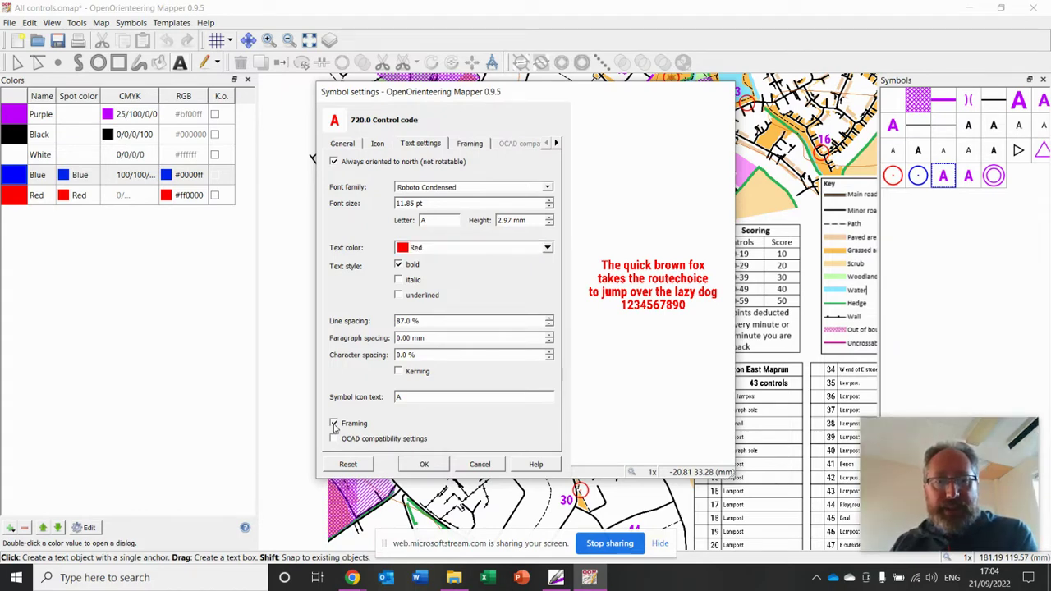
pyautogui.click(471, 145)
pyautogui.click(477, 165)
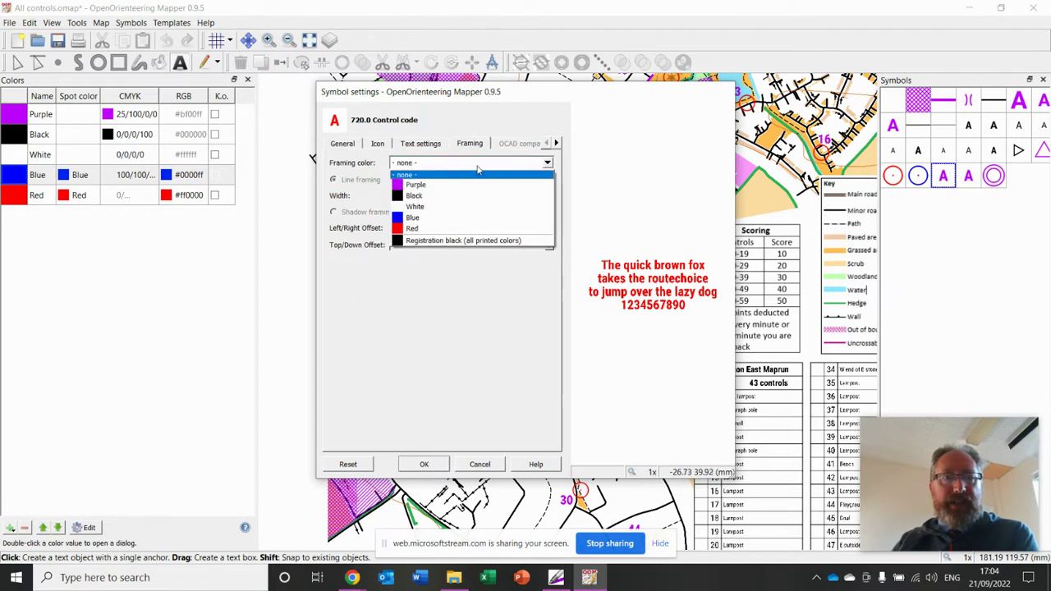
pyautogui.click(431, 206)
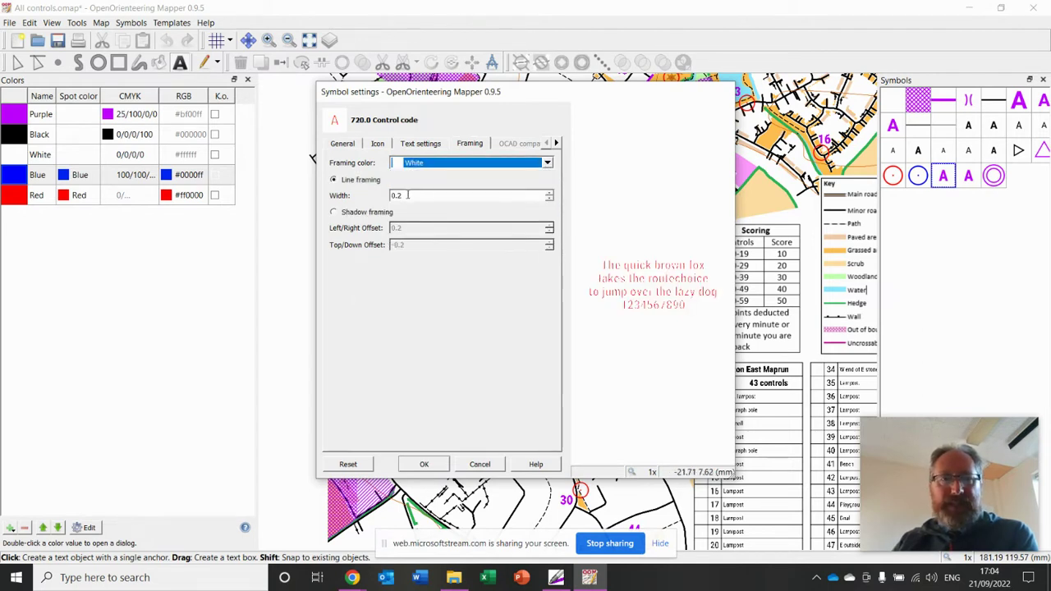
pyautogui.click(396, 195)
pyautogui.write('1')
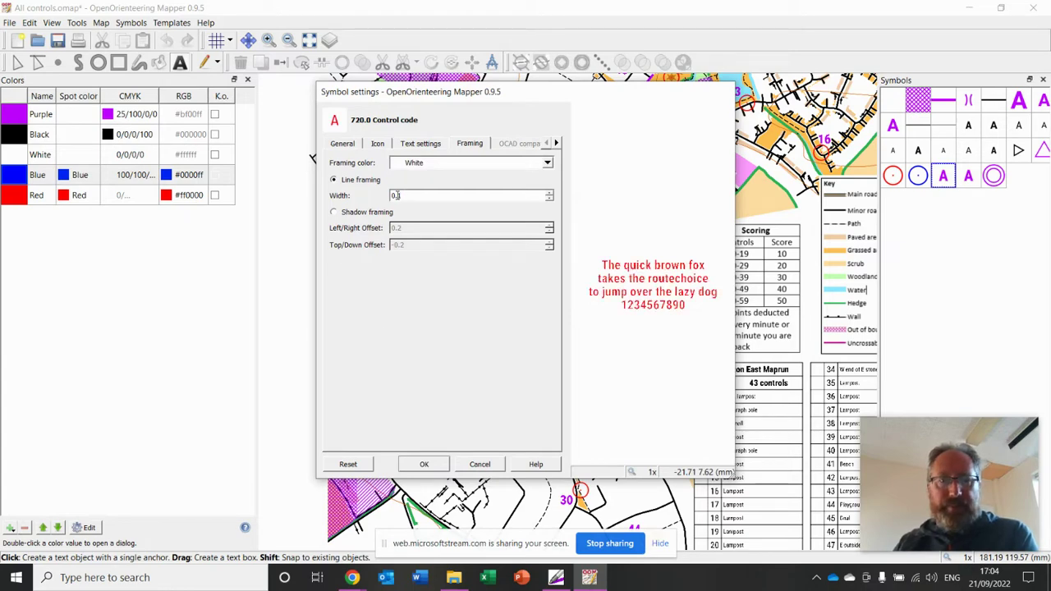
pyautogui.click(424, 464)
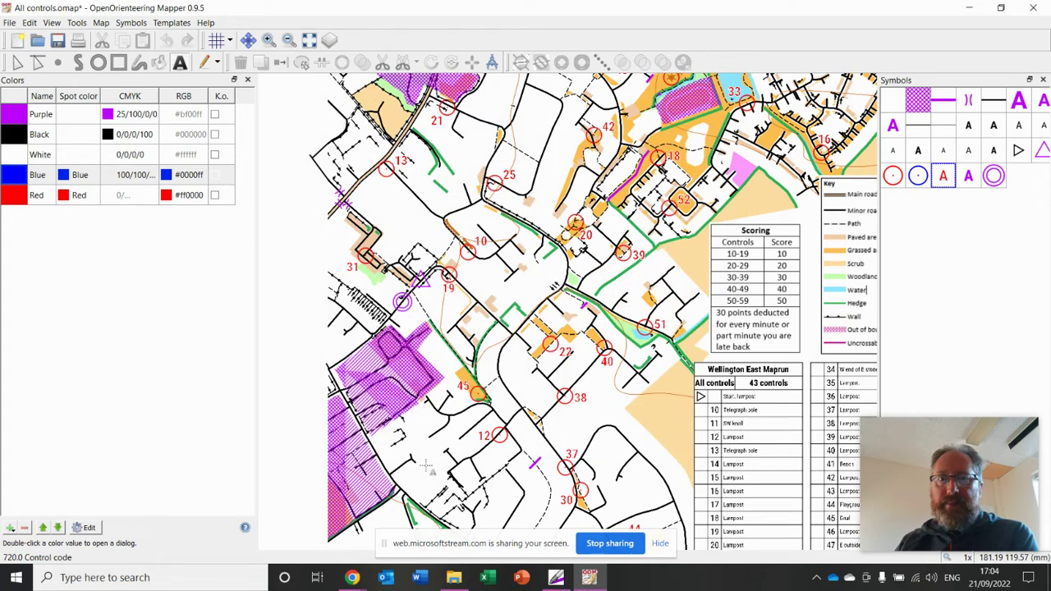
pyautogui.click(969, 175)
# Change the second Control code text symbol's text colour to blue.
pyautogui.rightClick(969, 178)
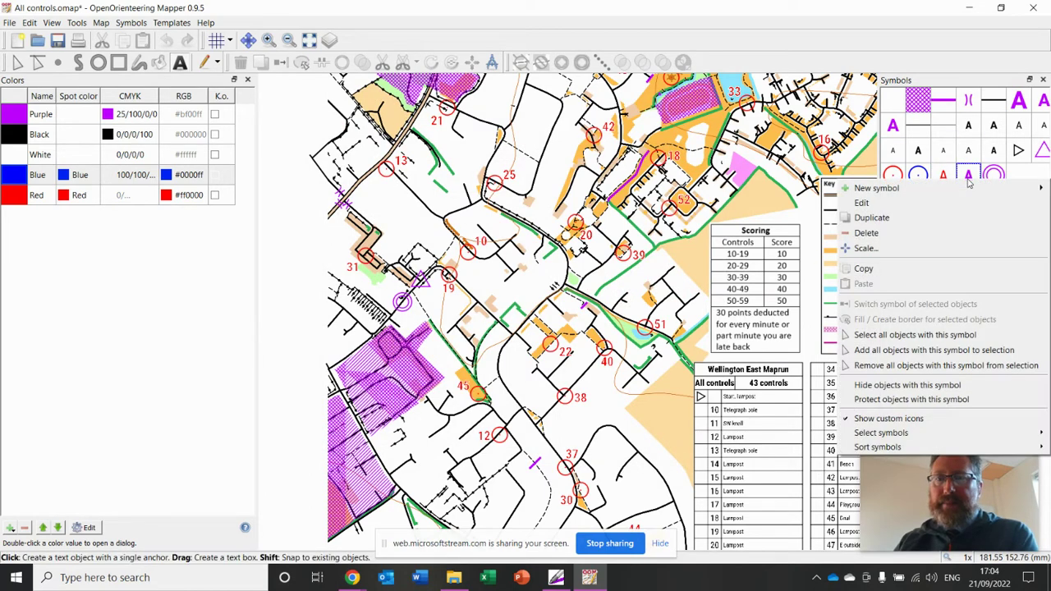
pyautogui.click(889, 203)
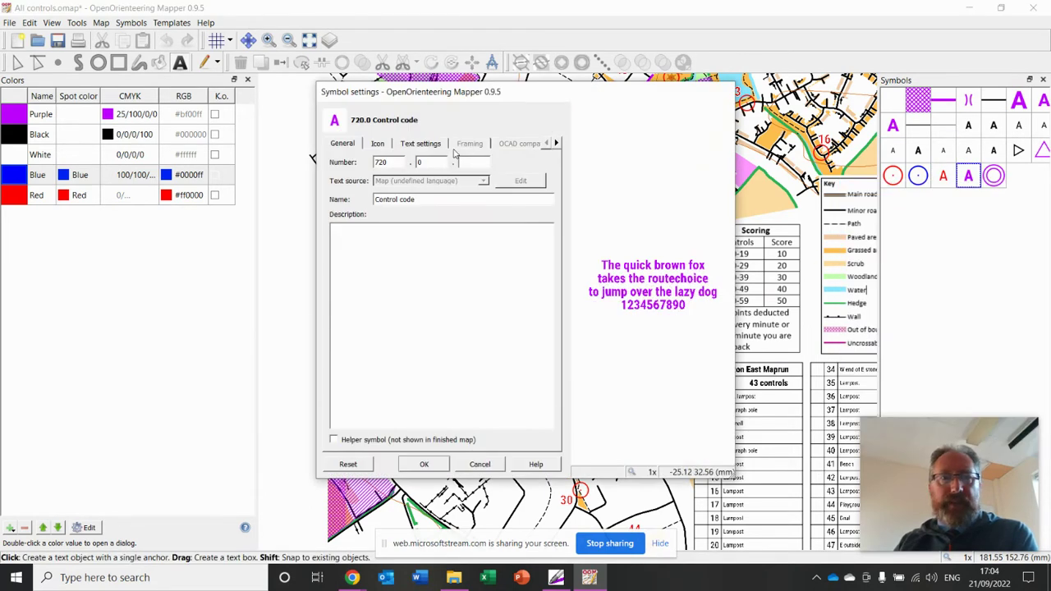
pyautogui.click(421, 144)
pyautogui.click(428, 247)
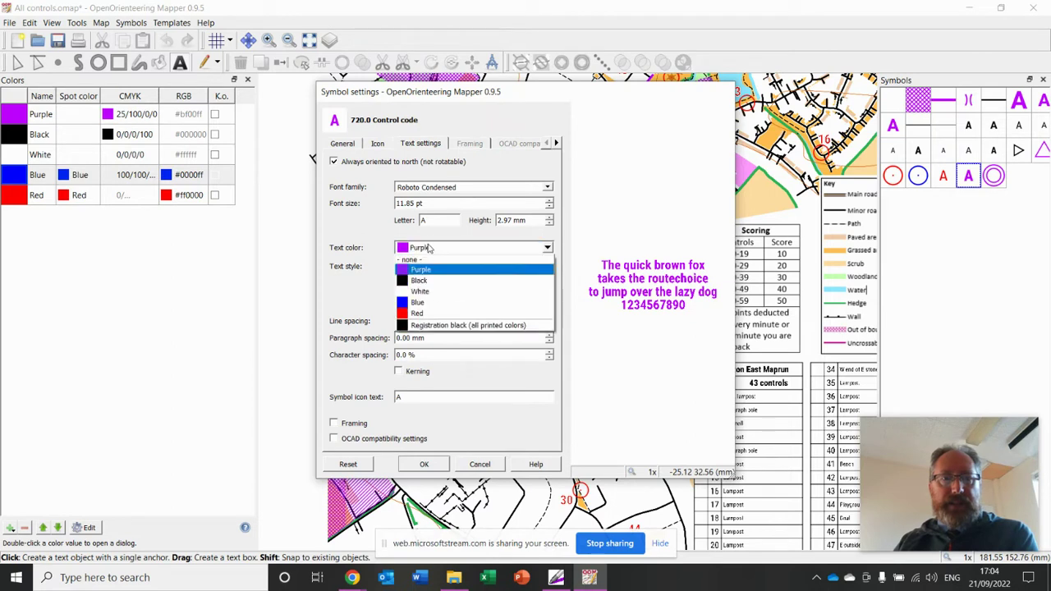
pyautogui.click(419, 302)
# Add a white 0.1 frame to the blue control code text and apply it.
pyautogui.click(335, 423)
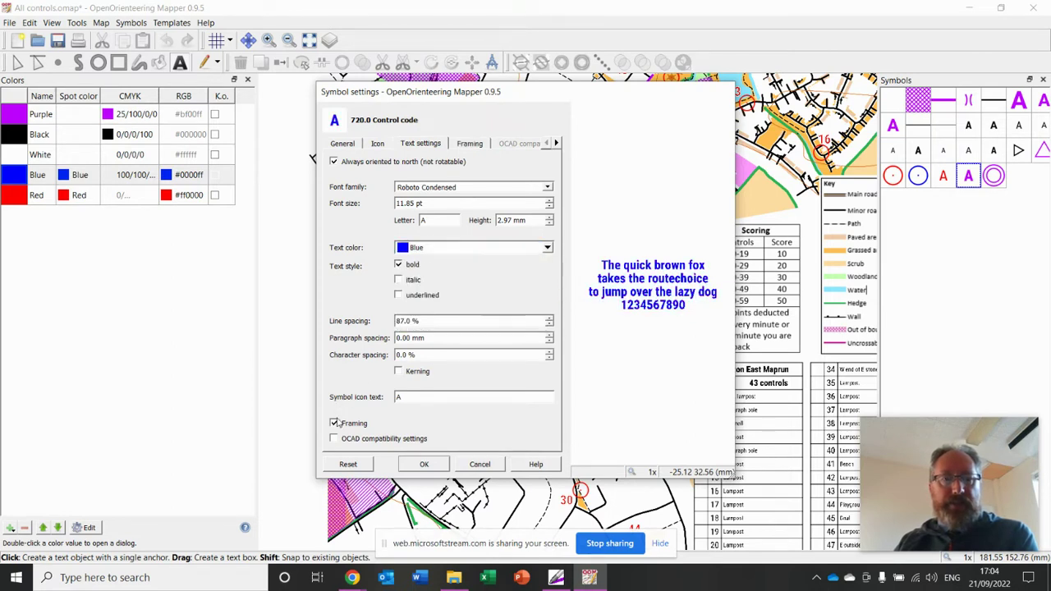
pyautogui.click(470, 143)
pyautogui.click(443, 164)
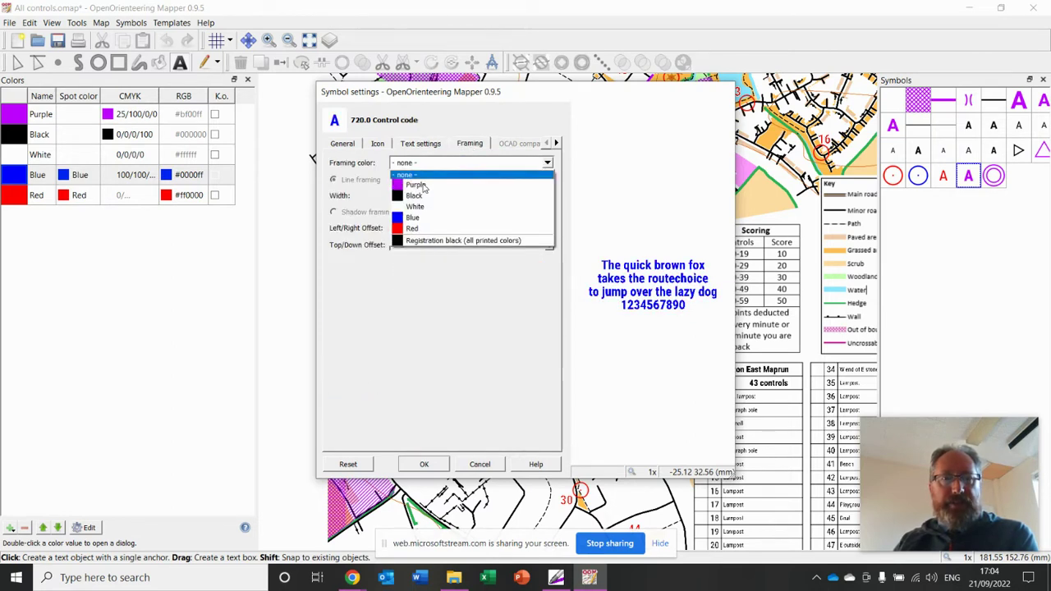
pyautogui.click(419, 209)
pyautogui.scroll(-1, 406, 197)
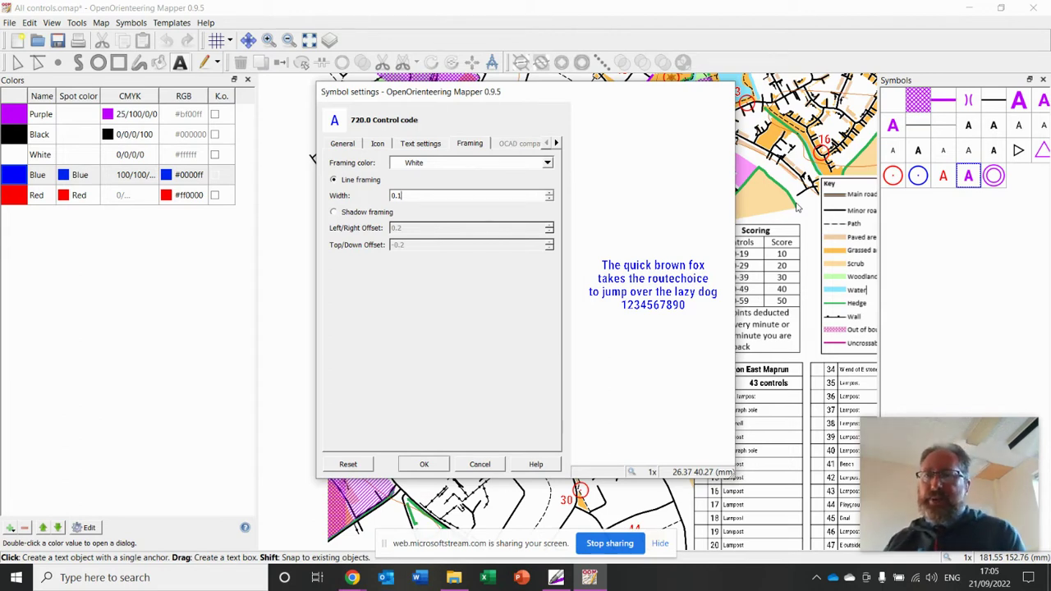
pyautogui.click(425, 465)
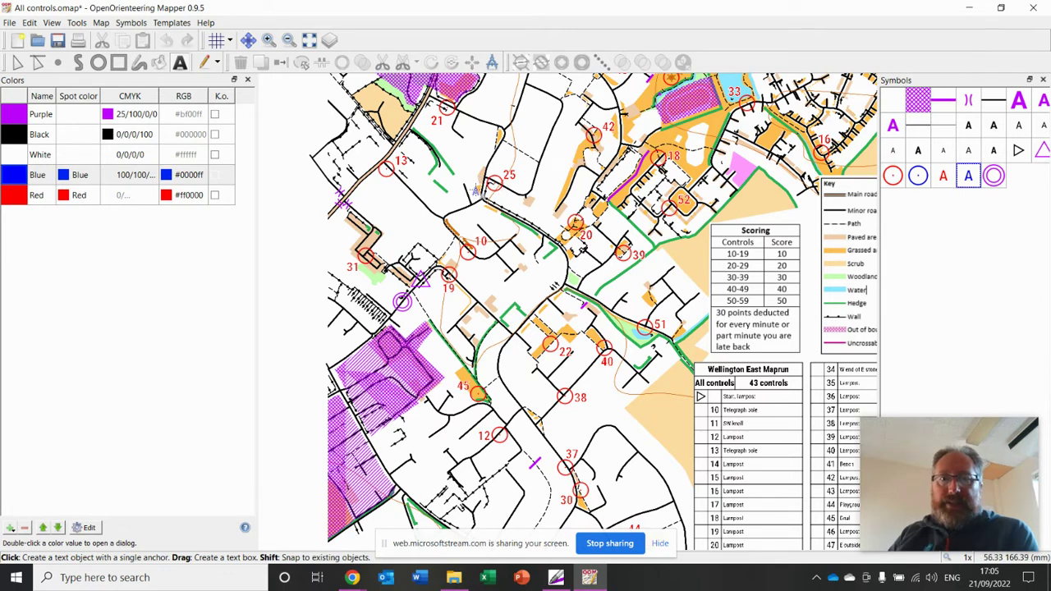
# Select the even control circles 10, 22, 38, 12, 30, 40, 20 and 42.
pyautogui.click(18, 64)
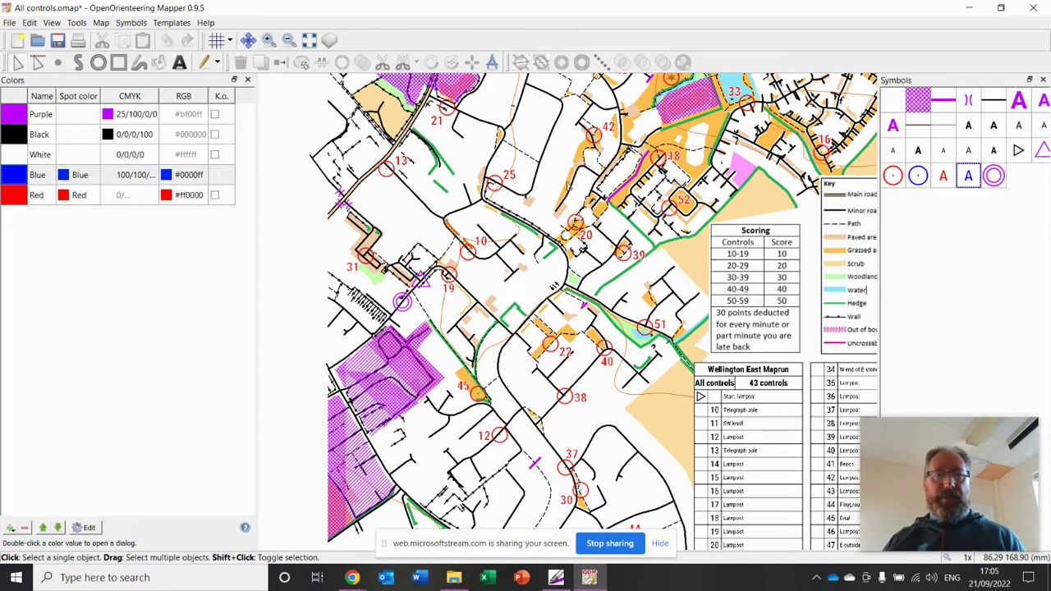
pyautogui.click(469, 253)
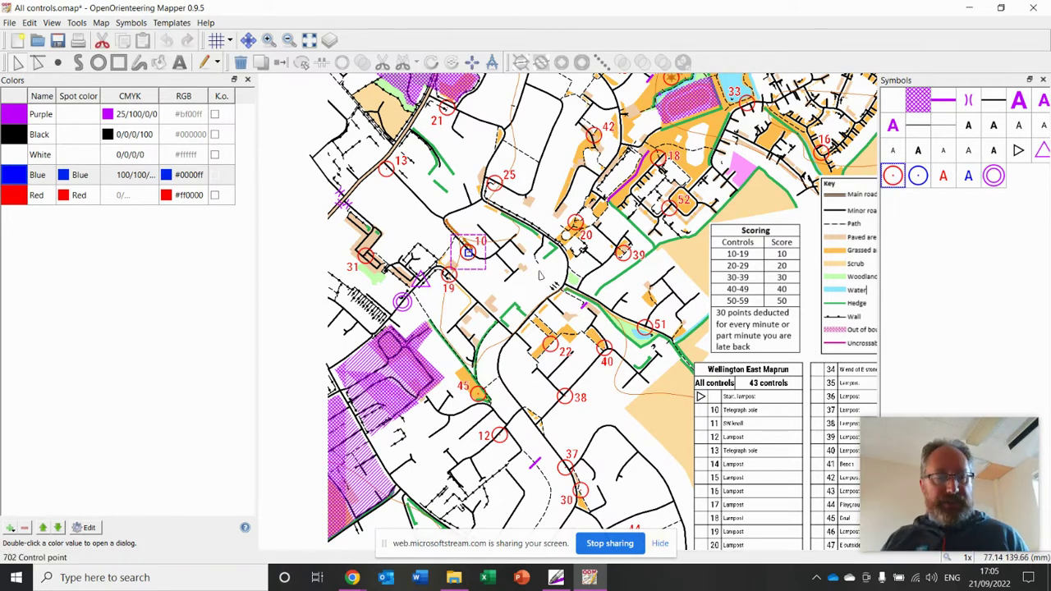
pyautogui.keyDown('shift'); pyautogui.click(550, 347); pyautogui.keyUp('shift')
pyautogui.keyDown('shift'); pyautogui.click(565, 397); pyautogui.keyUp('shift')
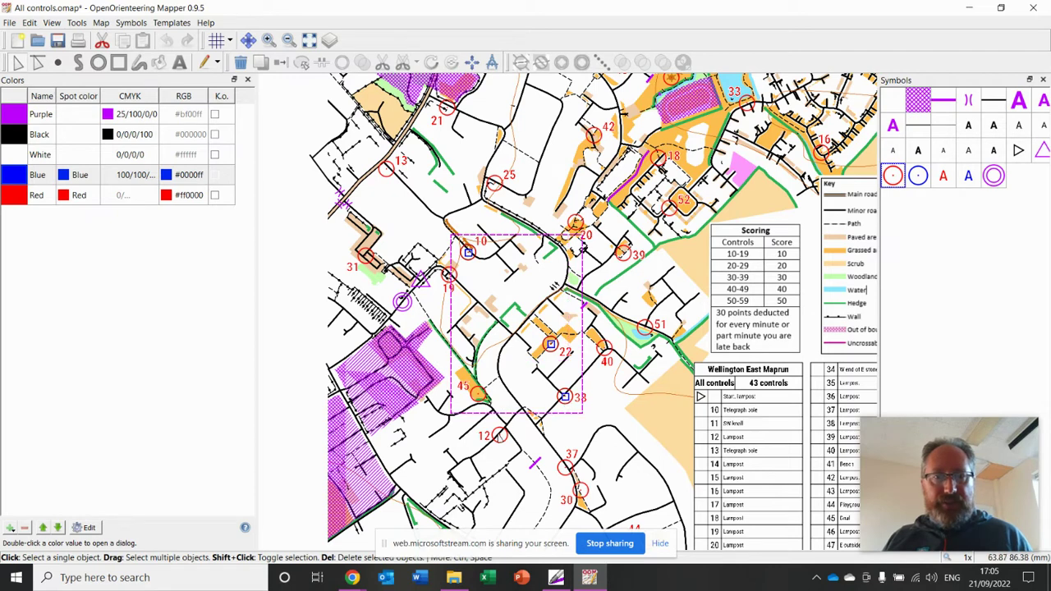
pyautogui.keyDown('shift'); pyautogui.click(500, 436); pyautogui.keyUp('shift')
pyautogui.keyDown('shift'); pyautogui.click(580, 492); pyautogui.keyUp('shift')
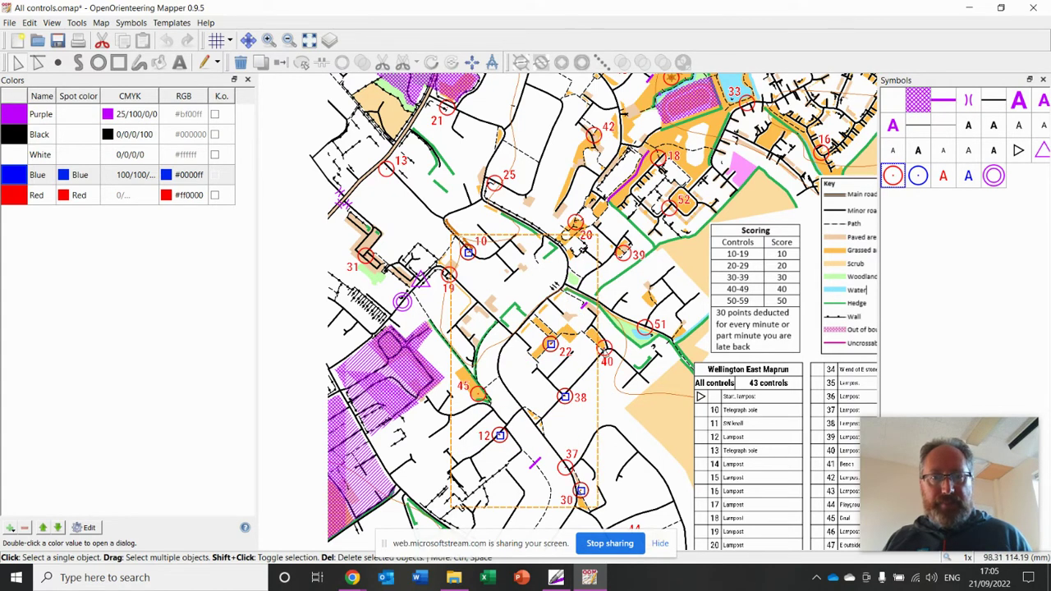
pyautogui.keyDown('shift'); pyautogui.click(604, 348); pyautogui.keyUp('shift')
pyautogui.keyDown('shift'); pyautogui.click(576, 222); pyautogui.keyUp('shift')
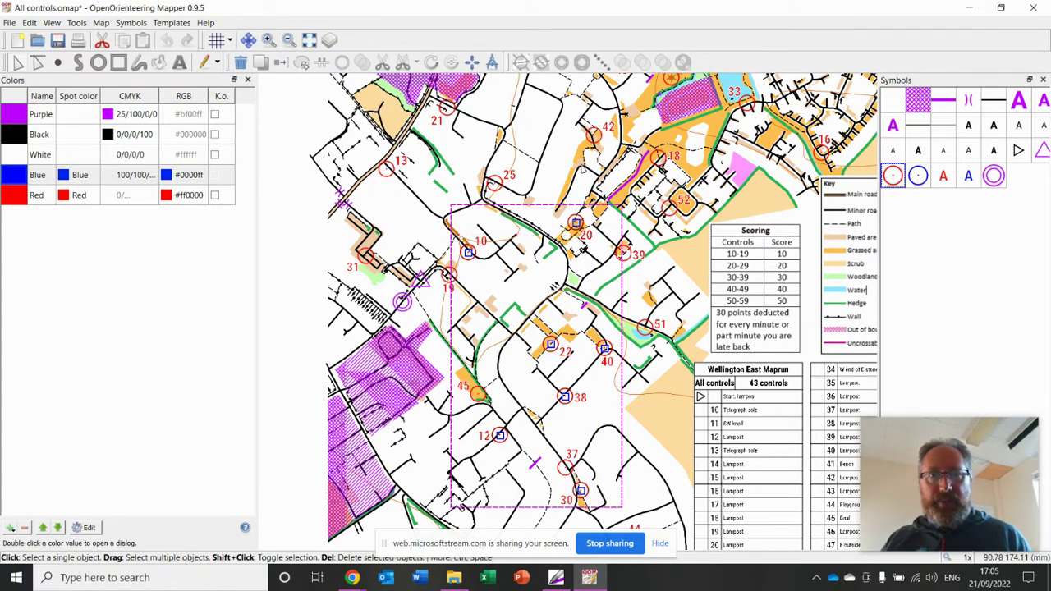
pyautogui.keyDown('shift'); pyautogui.click(594, 136); pyautogui.keyUp('shift')
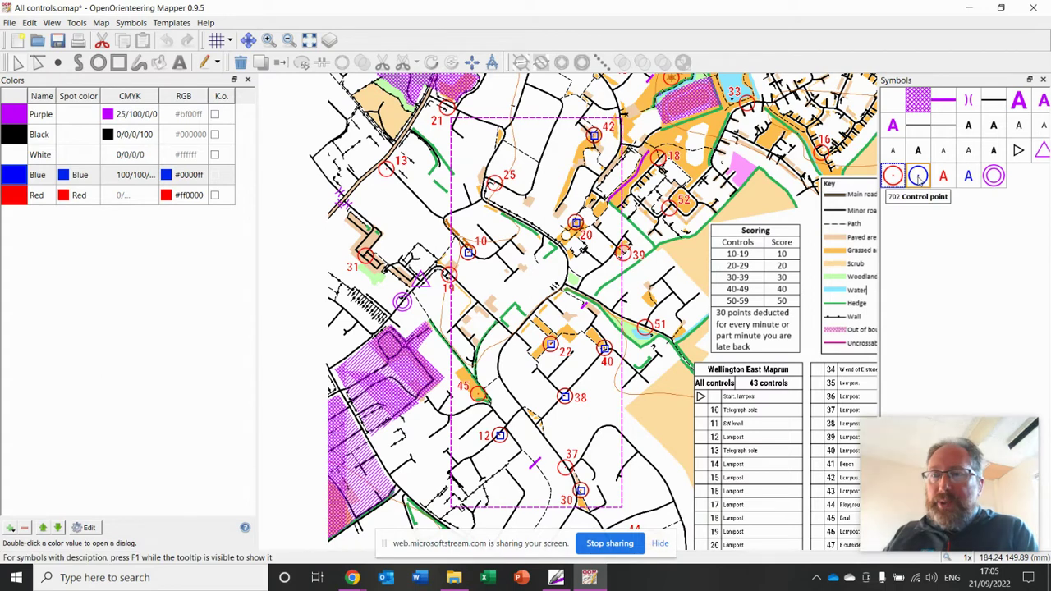
# Switch the selected circles to the blue Control point symbol and clear the selection.
pyautogui.rightClick(920, 179)
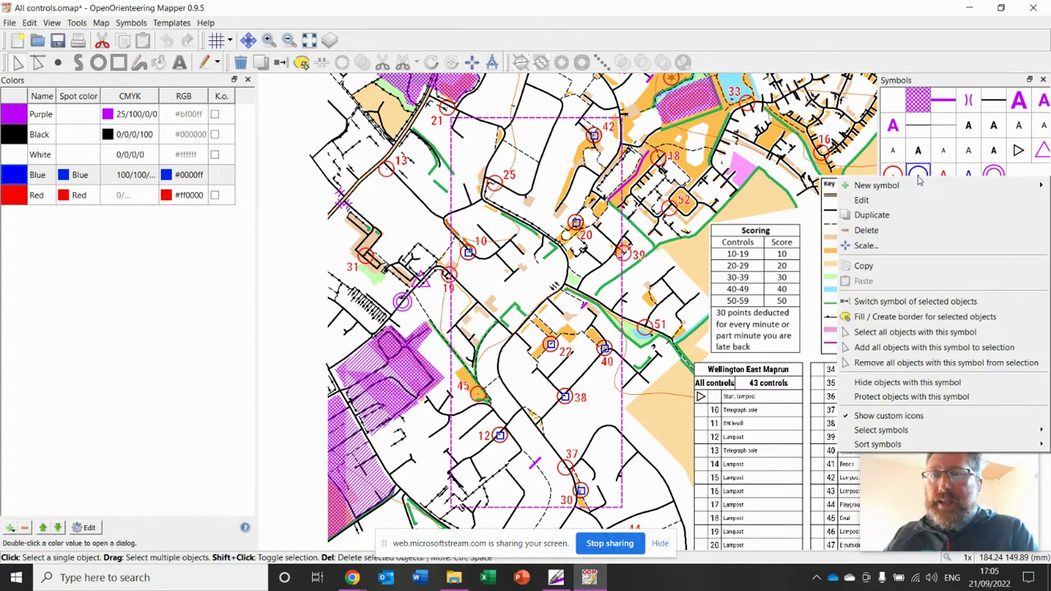
pyautogui.click(945, 303)
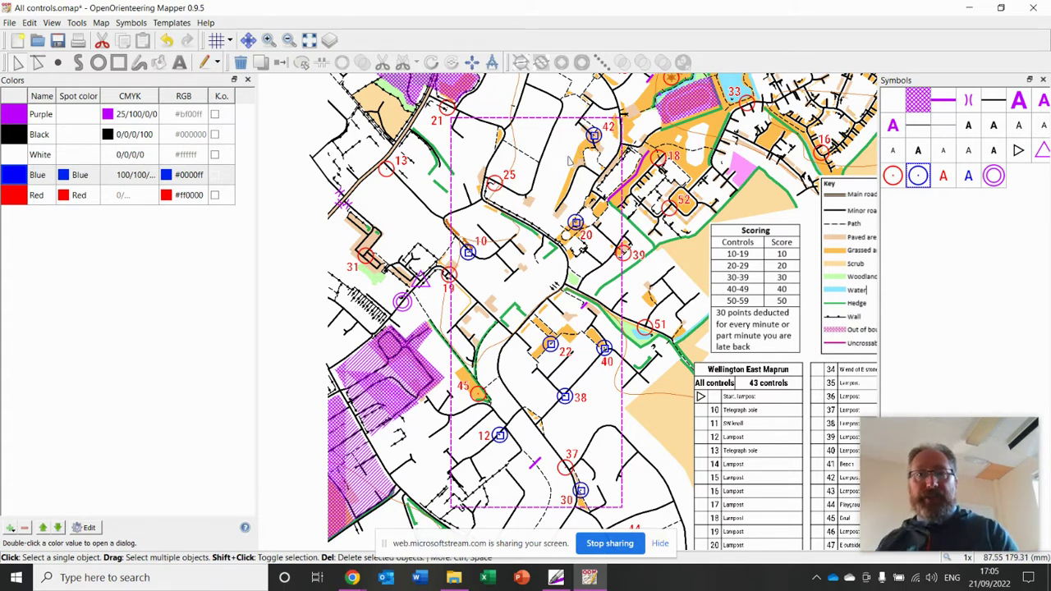
pyautogui.press('Escape')
# Select the control number labels 42, 20, 10, 22, 38, 12 and 30.
pyautogui.click(609, 127)
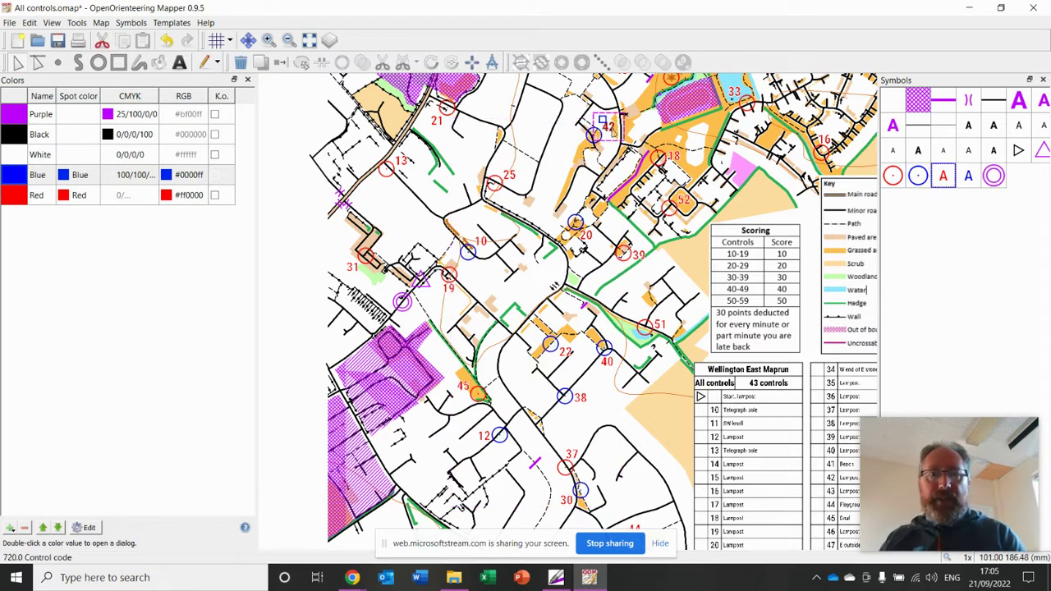
pyautogui.keyDown('shift'); pyautogui.click(588, 241); pyautogui.keyUp('shift')
pyautogui.keyDown('shift'); pyautogui.click(485, 243); pyautogui.keyUp('shift')
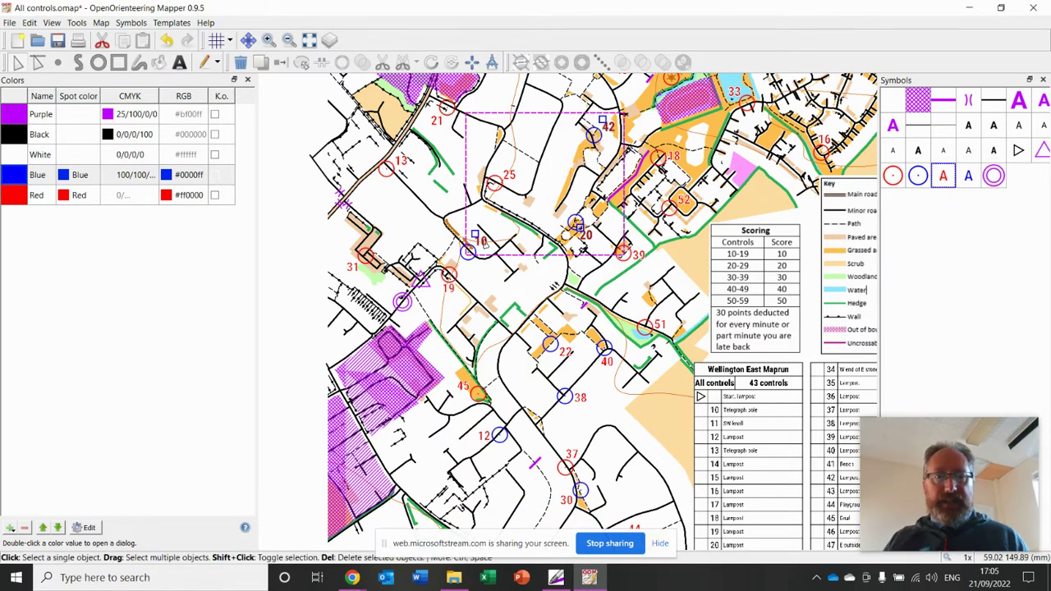
pyautogui.keyDown('shift'); pyautogui.click(563, 356); pyautogui.keyUp('shift')
pyautogui.keyDown('shift'); pyautogui.click(578, 397); pyautogui.keyUp('shift')
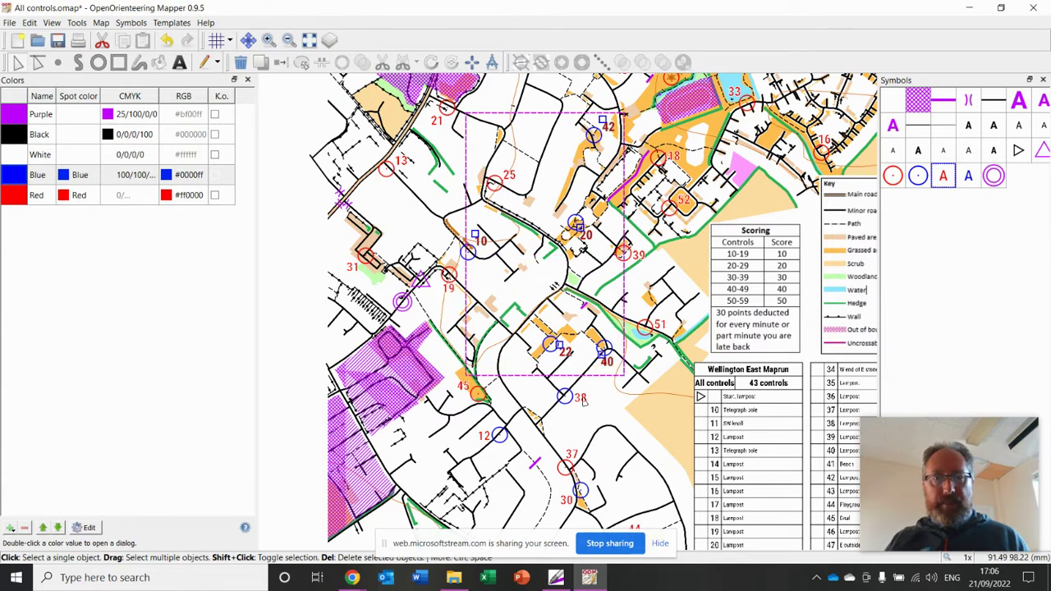
pyautogui.keyDown('shift'); pyautogui.click(484, 436); pyautogui.keyUp('shift')
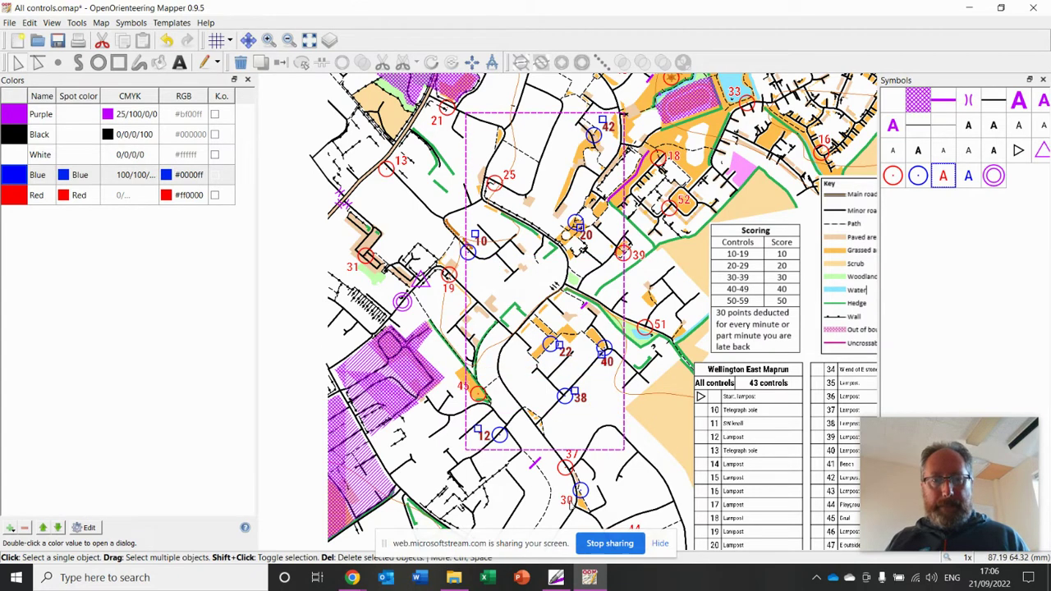
pyautogui.keyDown('shift'); pyautogui.click(567, 500); pyautogui.keyUp('shift')
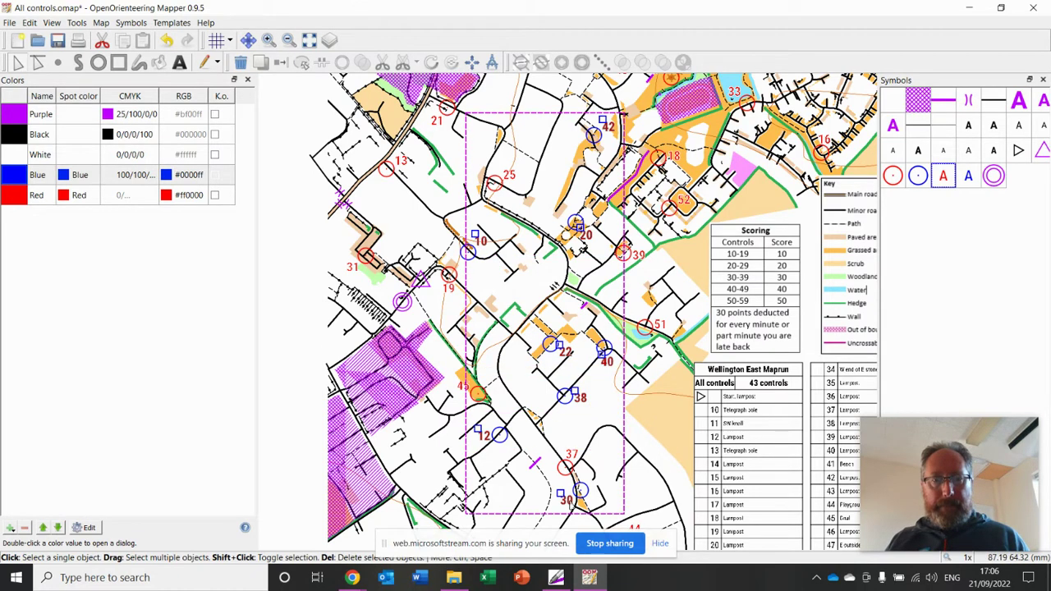
# Switch the selected labels to the blue control code text symbol and deselect.
pyautogui.rightClick(958, 179)
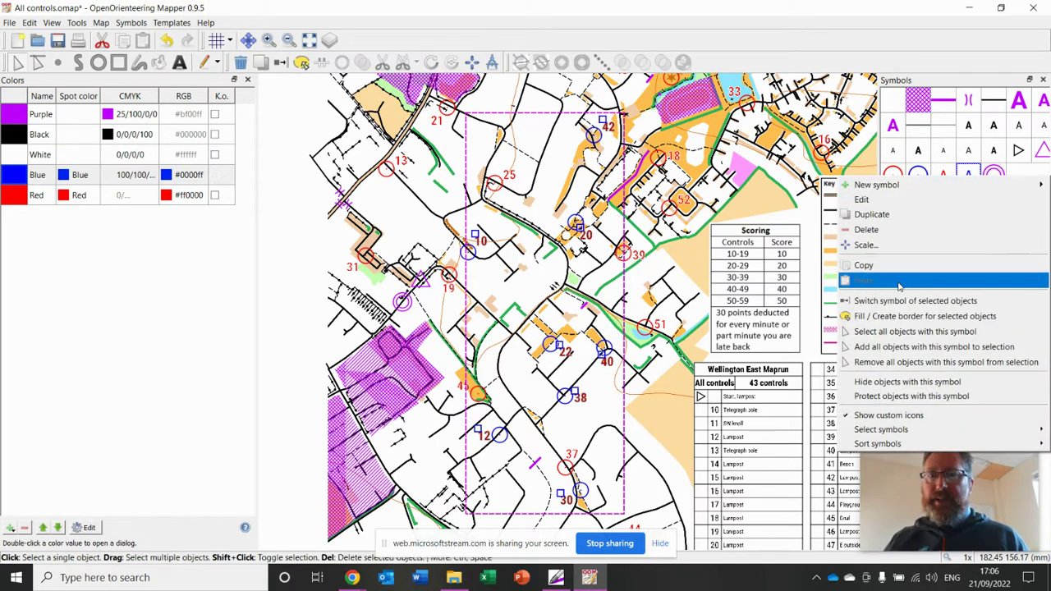
pyautogui.click(902, 302)
pyautogui.click(672, 260)
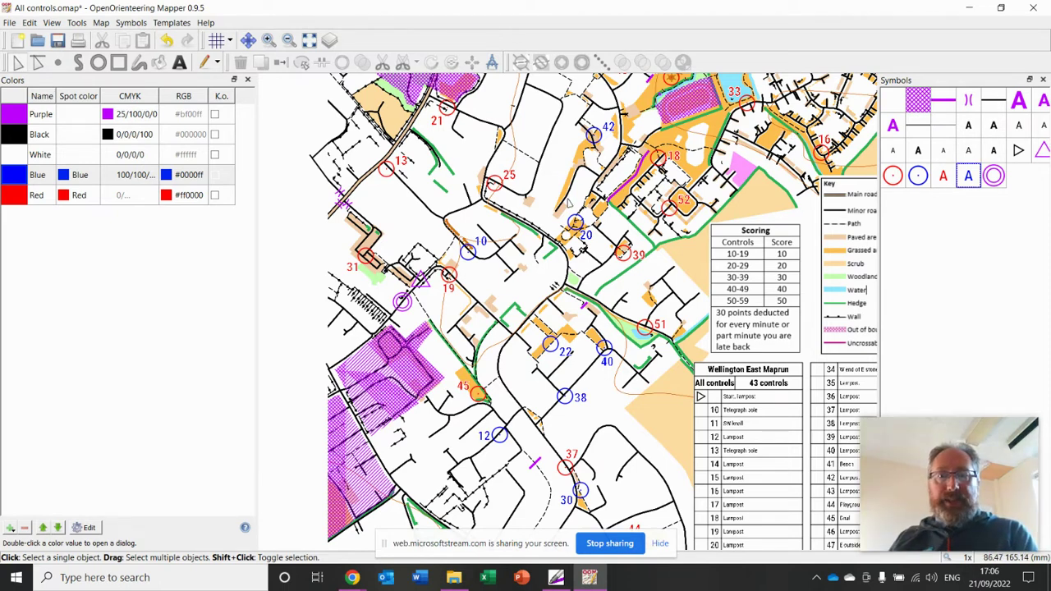
pyautogui.scroll(-1, 495, 203)
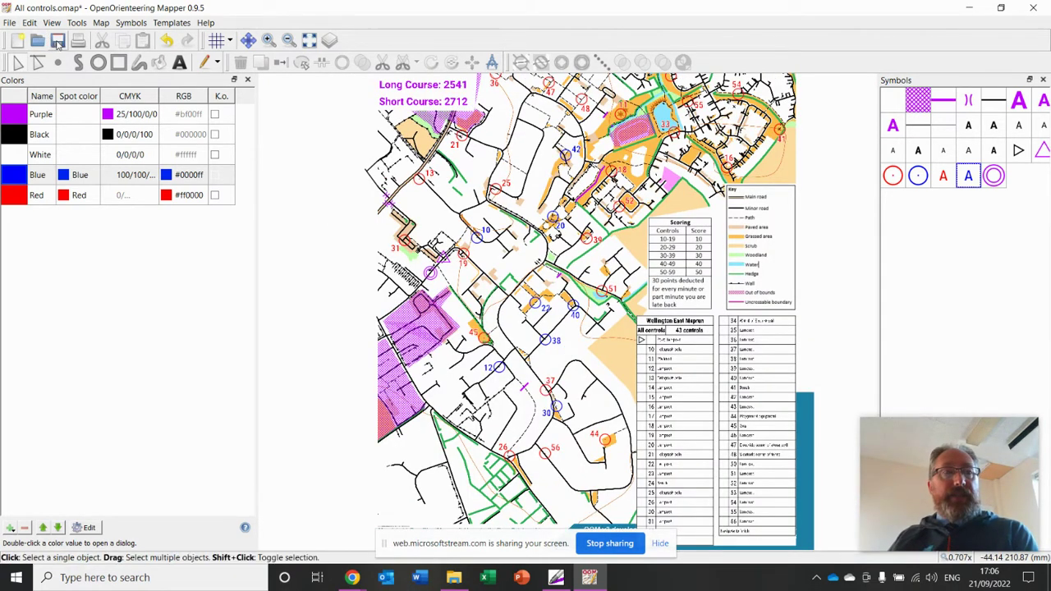
# Start a PDF export of the map via File > Export as > PDF.
pyautogui.click(10, 23)
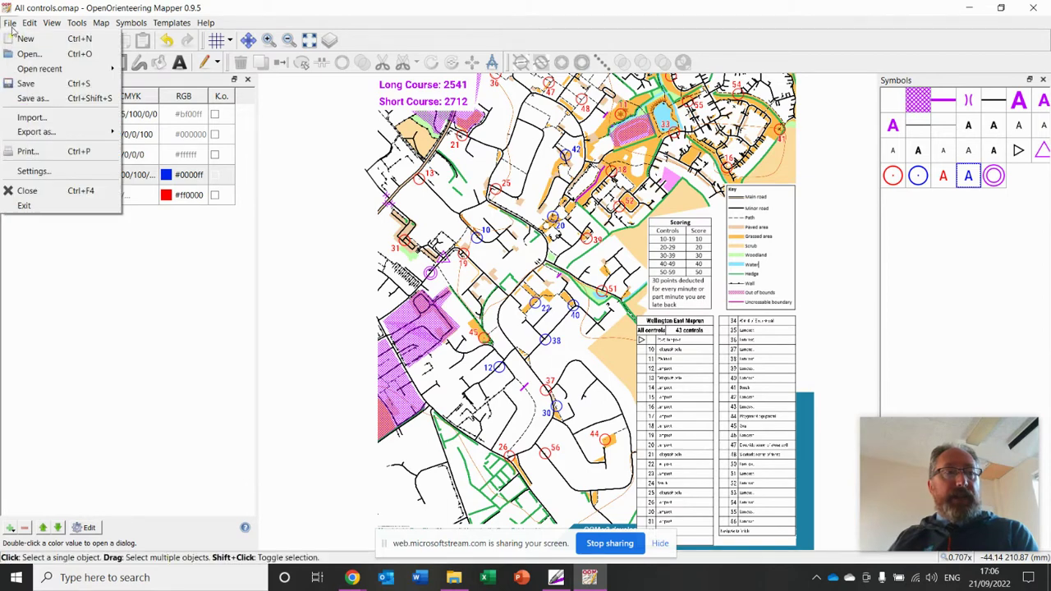
pyautogui.moveTo(49, 131)
pyautogui.click(137, 146)
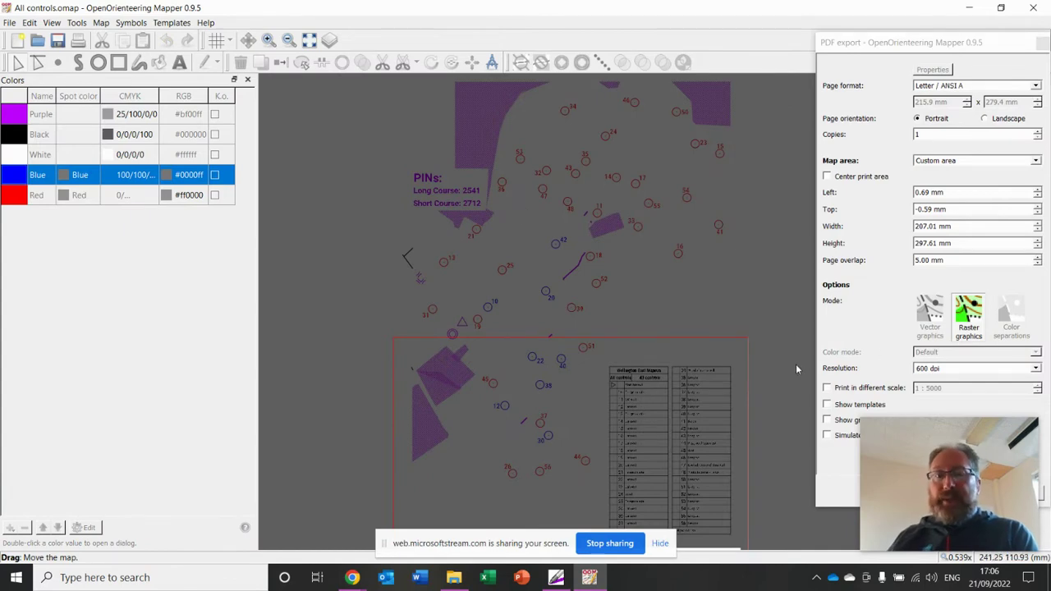
# Show templates, and set the map area to Single page with A4 page format.
pyautogui.click(828, 405)
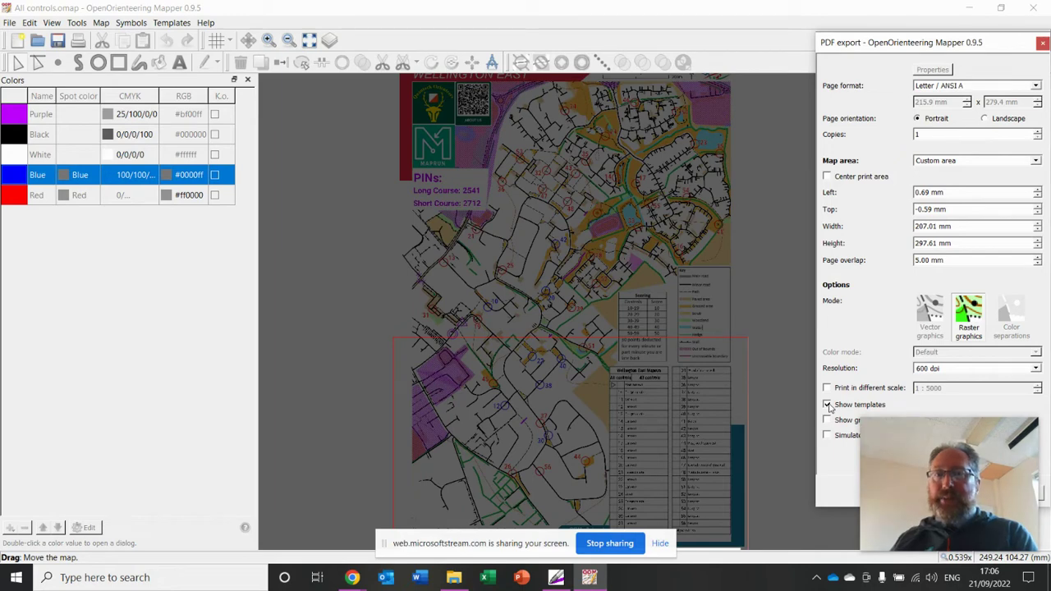
pyautogui.click(1031, 163)
pyautogui.click(988, 172)
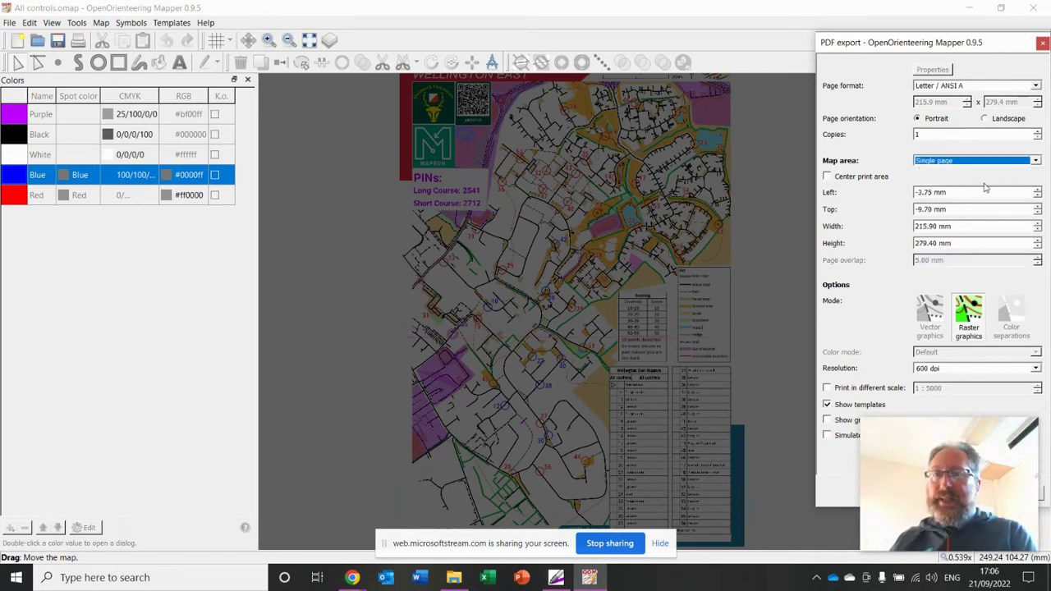
pyautogui.click(1036, 86)
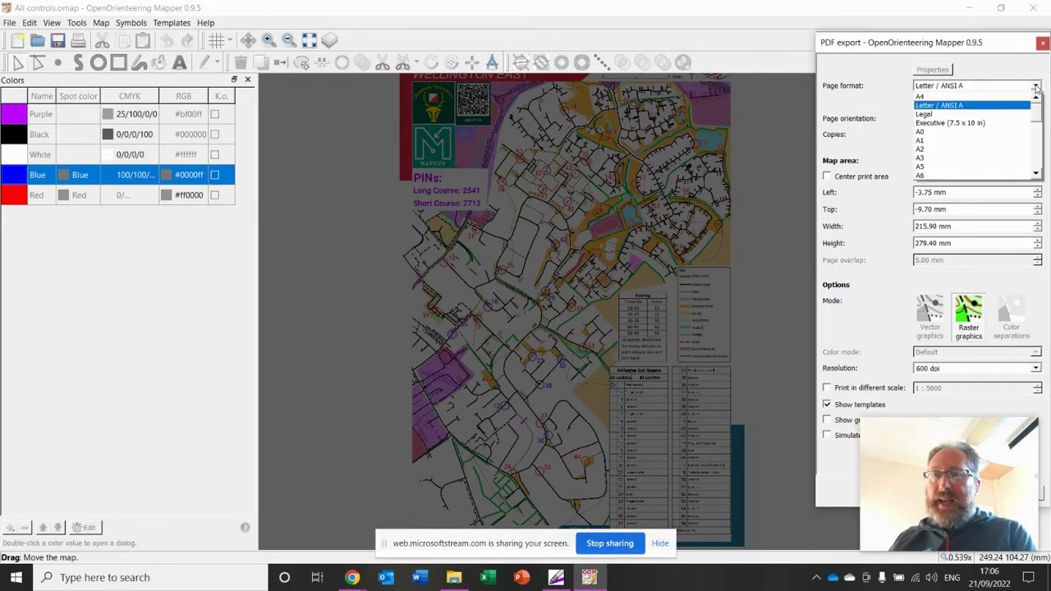
pyautogui.click(951, 97)
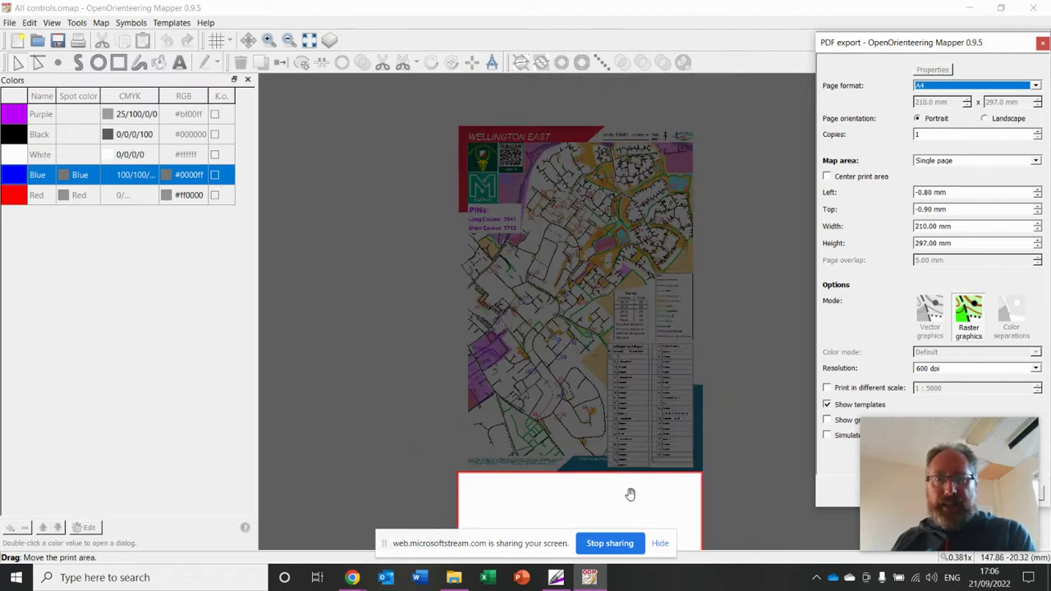
# Position the A4 print area over the whole map and proceed to export.
pyautogui.moveTo(629, 493); pyautogui.dragTo(633, 146)
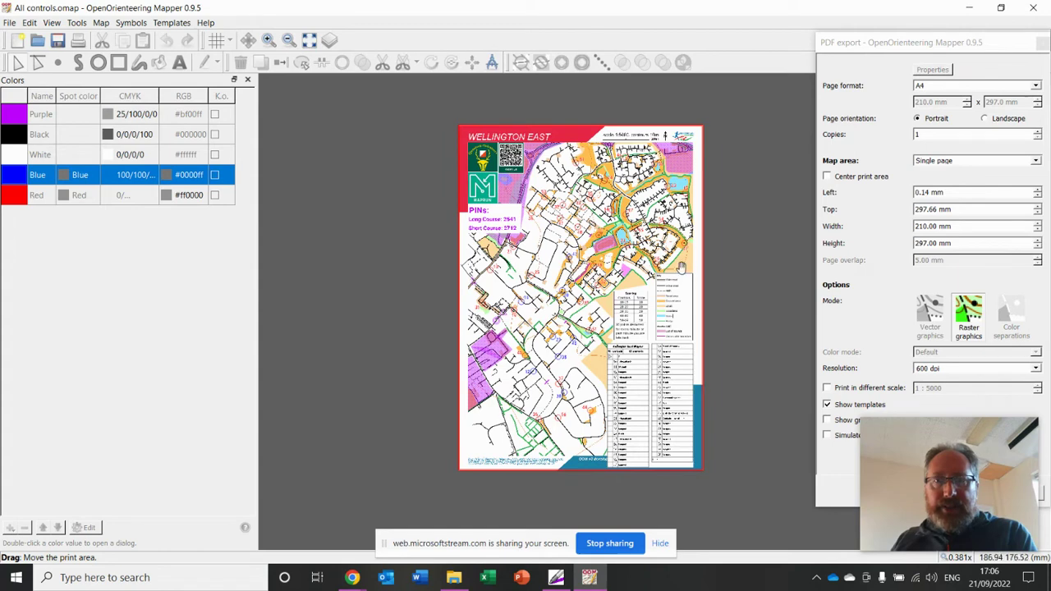
pyautogui.scroll(1, 720, 278)
pyautogui.scroll(-1, 719, 284)
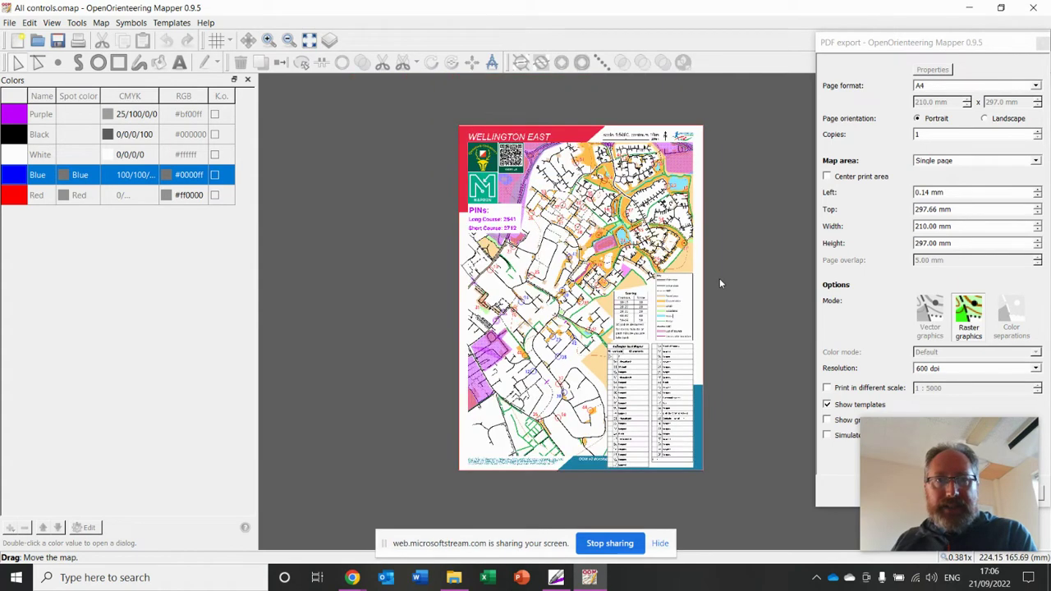
pyautogui.moveTo(696, 279); pyautogui.dragTo(696, 277)
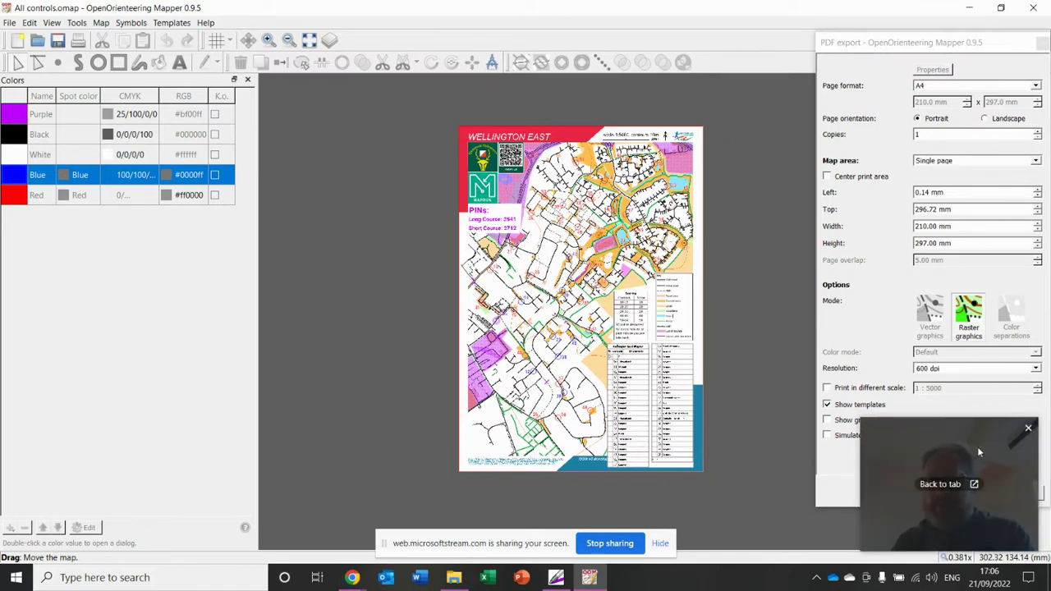
pyautogui.moveTo(964, 428); pyautogui.dragTo(767, 423)
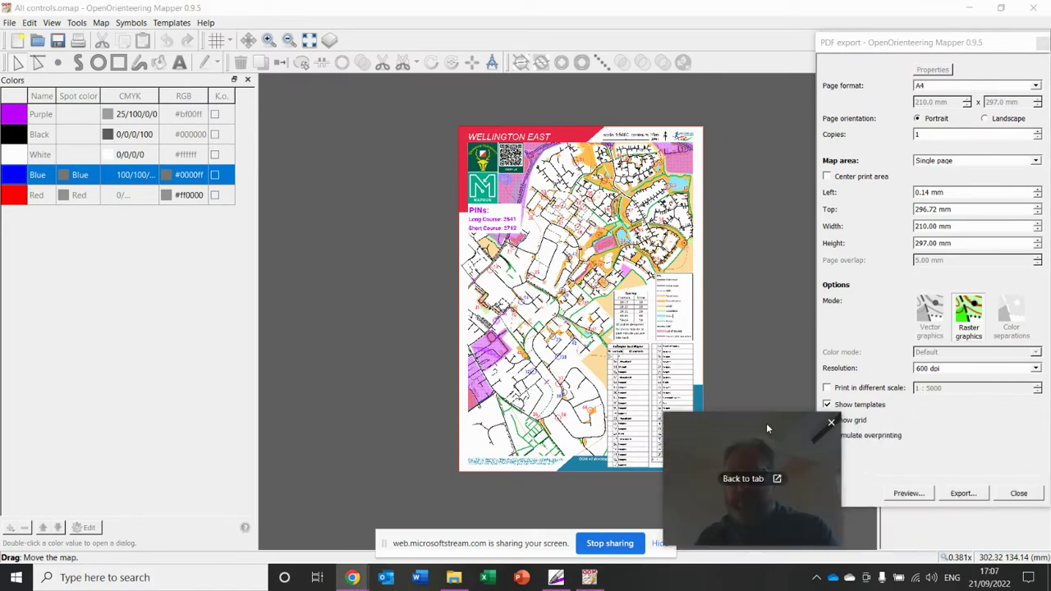
pyautogui.click(963, 493)
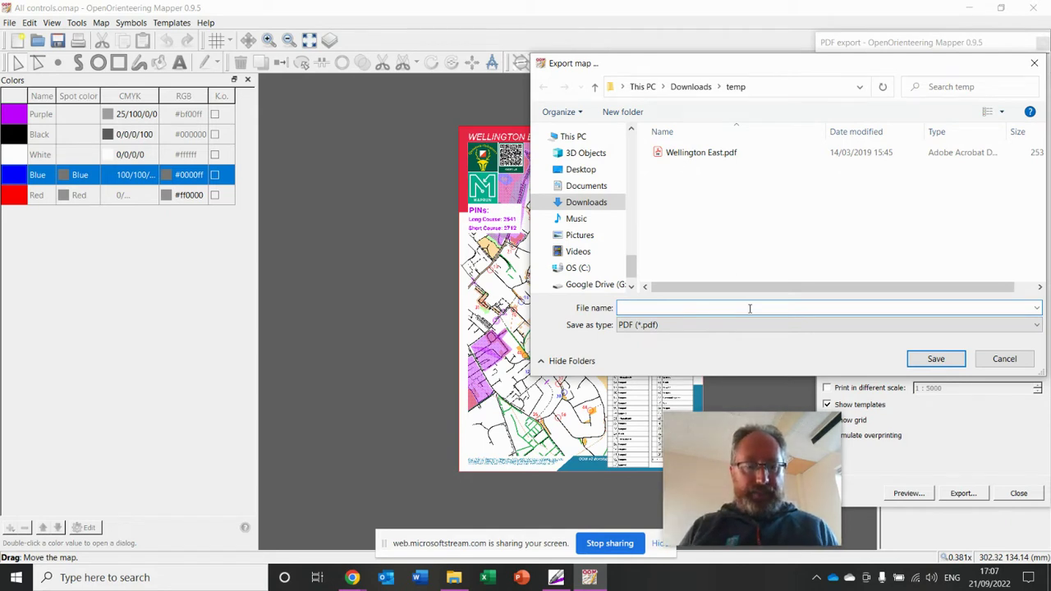
# Save the PDF as 'Long and Short Course Wellington East.pdf' in the temp folder.
pyautogui.write('Long and S')
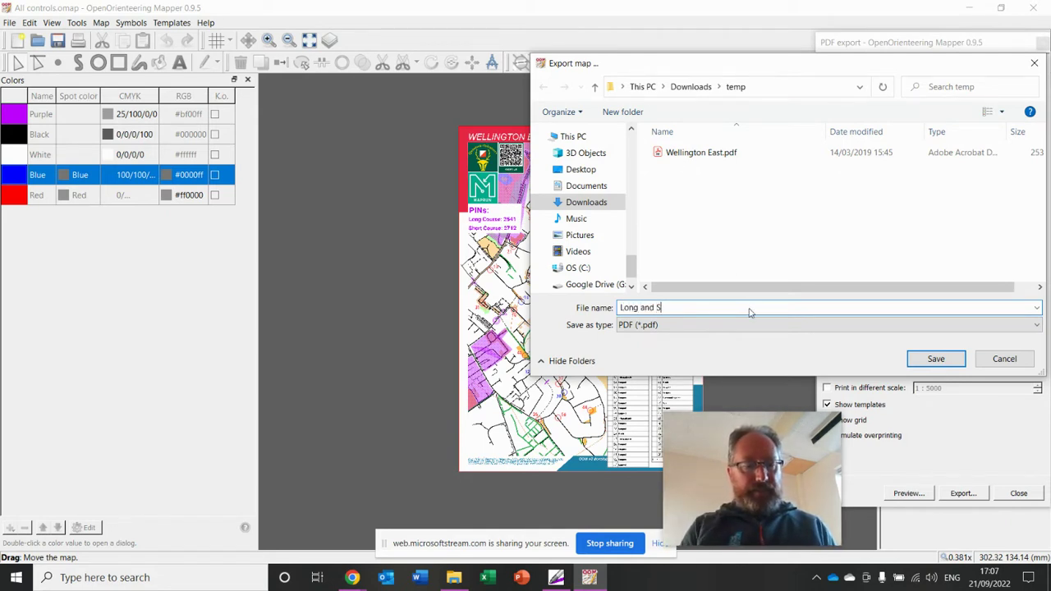
pyautogui.write('hort Course ')
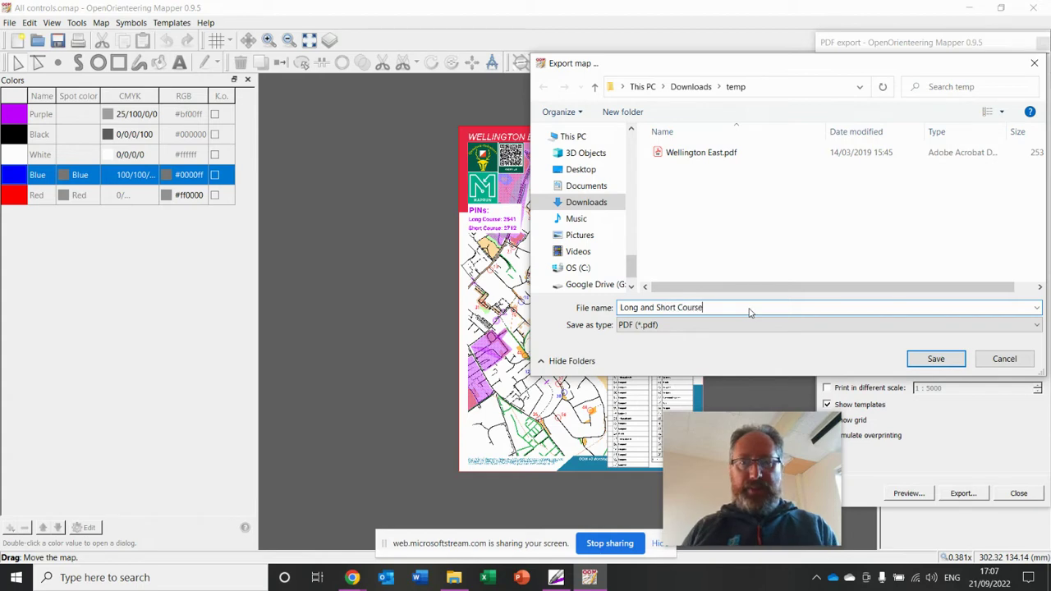
pyautogui.write('Wellington East')
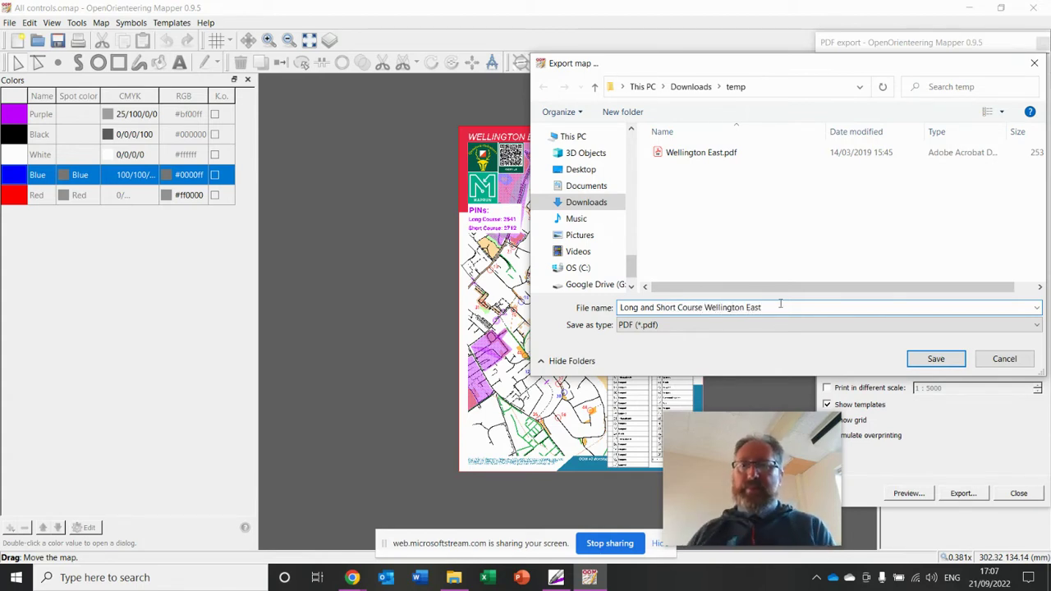
pyautogui.click(953, 359)
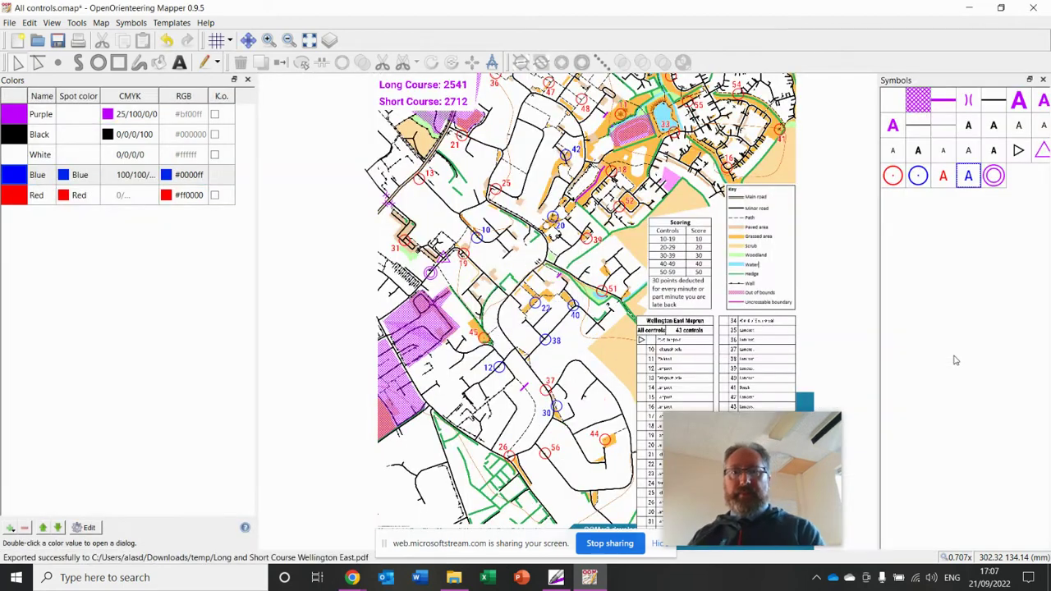
pyautogui.click(454, 578)
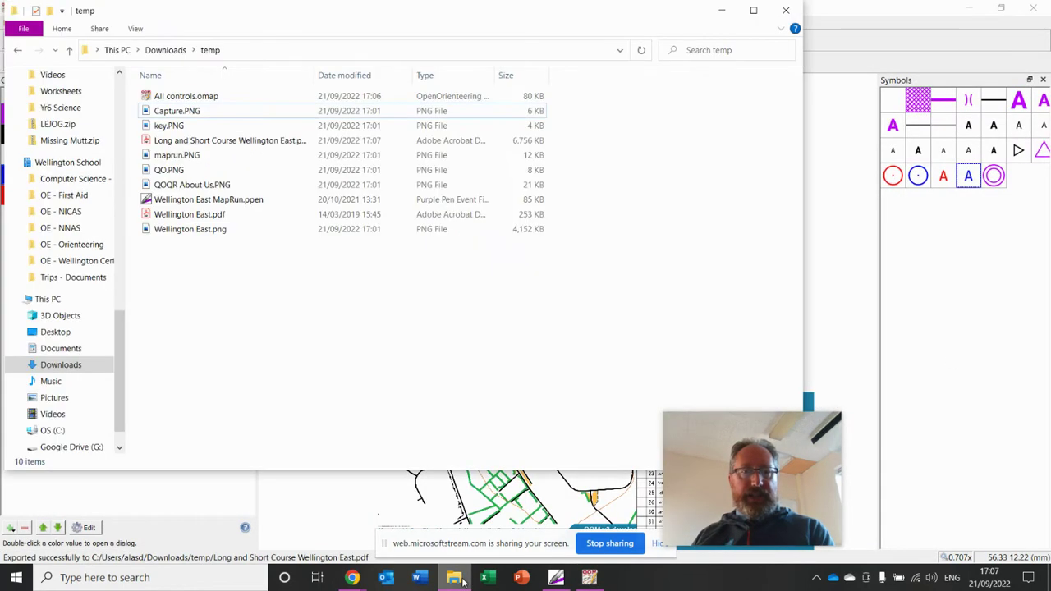
# Open the new PDF in Acrobat Reader and scroll through the exported map.
pyautogui.click(238, 142)
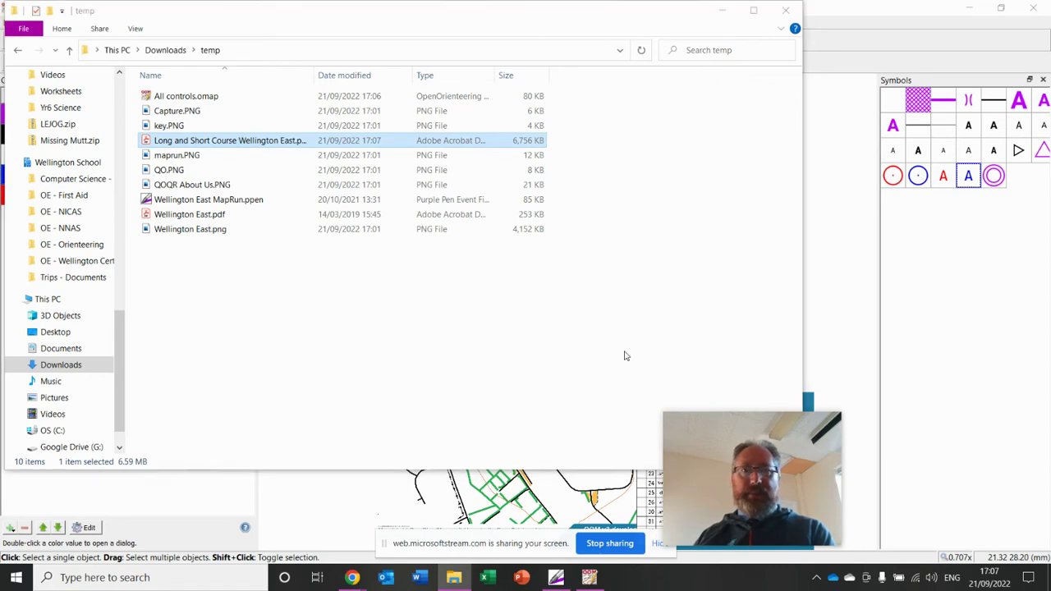
pyautogui.scroll(-1, 542, 287)
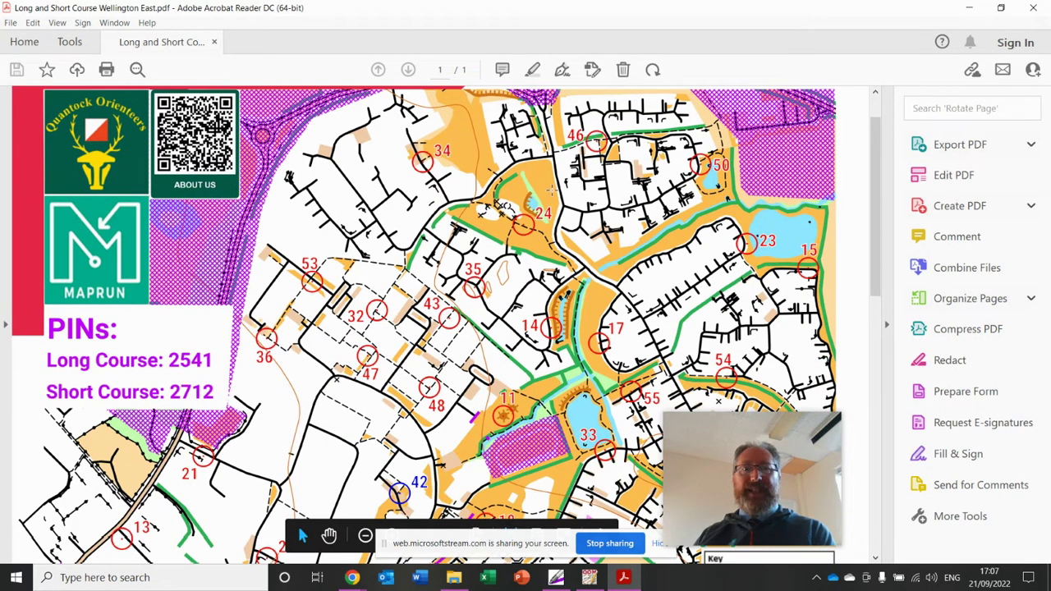
pyautogui.scroll(-10, 427, 328)
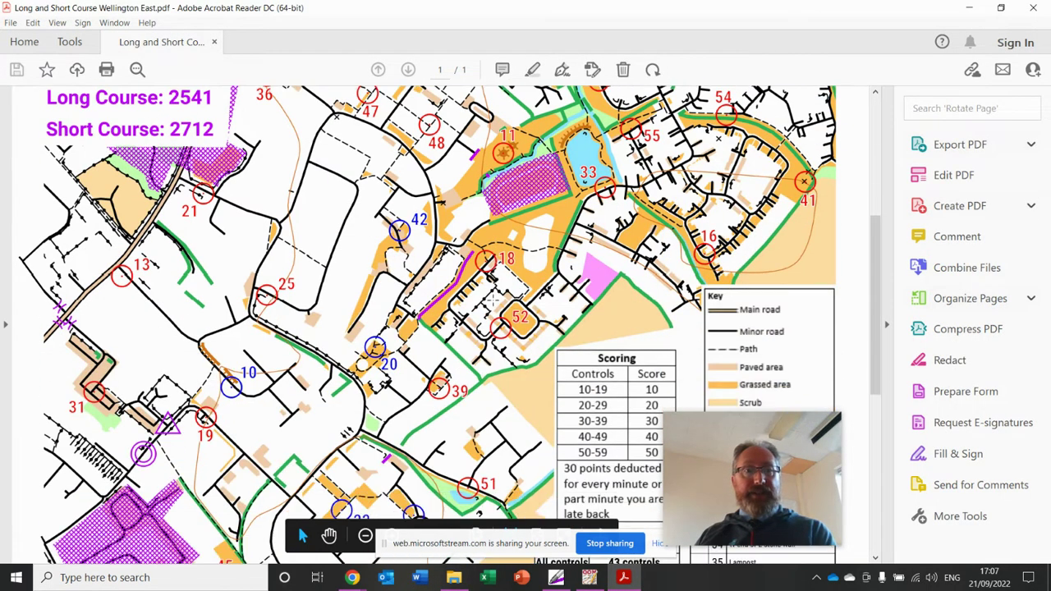
pyautogui.scroll(-1, 443, 325)
pyautogui.scroll(-5, 161, 282)
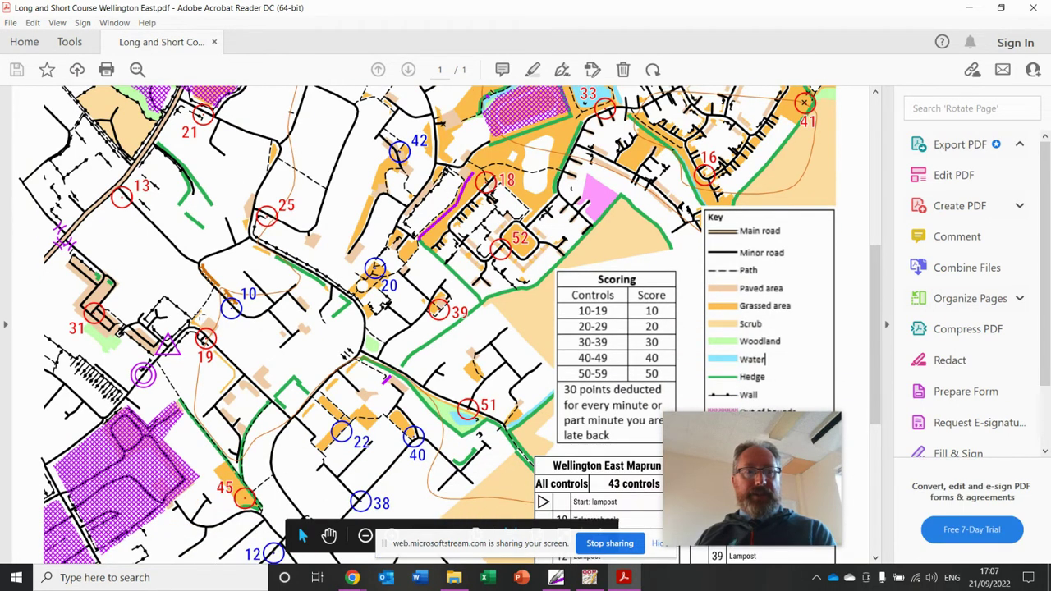